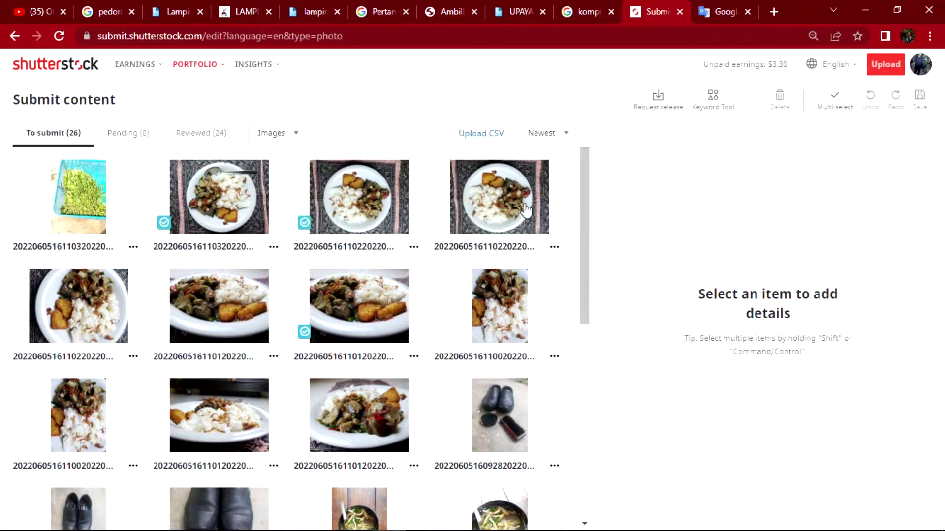
Step: Select the second photo in the to-submit list and copy its full description text
{"action": "mouse_move", "coordinate": [590, 270]}
{"action": "left_mouse_down"}
{"action": "mouse_move", "coordinate": [592, 466]}
{"action": "mouse_move", "coordinate": [600, 377]}
{"action": "mouse_move", "coordinate": [592, 254]}
{"action": "left_mouse_up"}
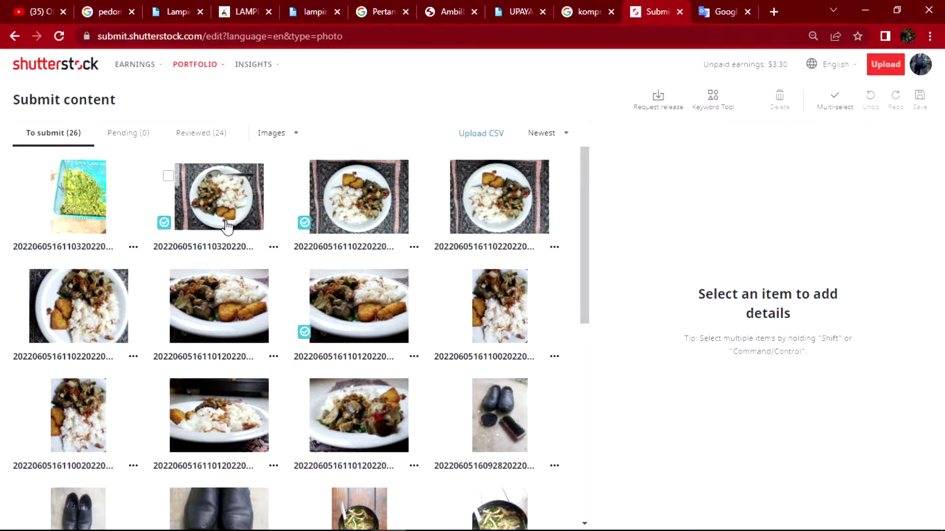
{"action": "left_click", "coordinate": [212, 200]}
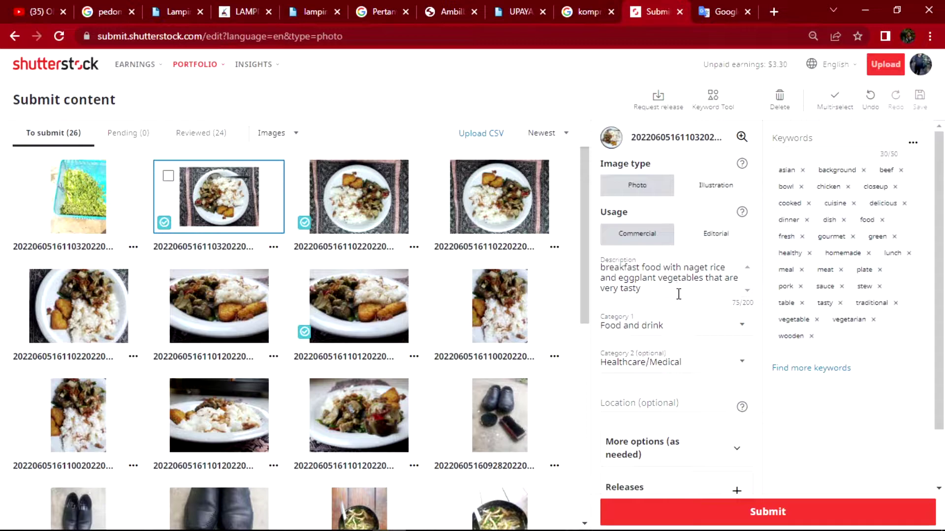
{"action": "left_click_drag", "start_coordinate": [643, 284], "coordinate": [602, 270]}
{"action": "key", "text": "ctrl+c"}
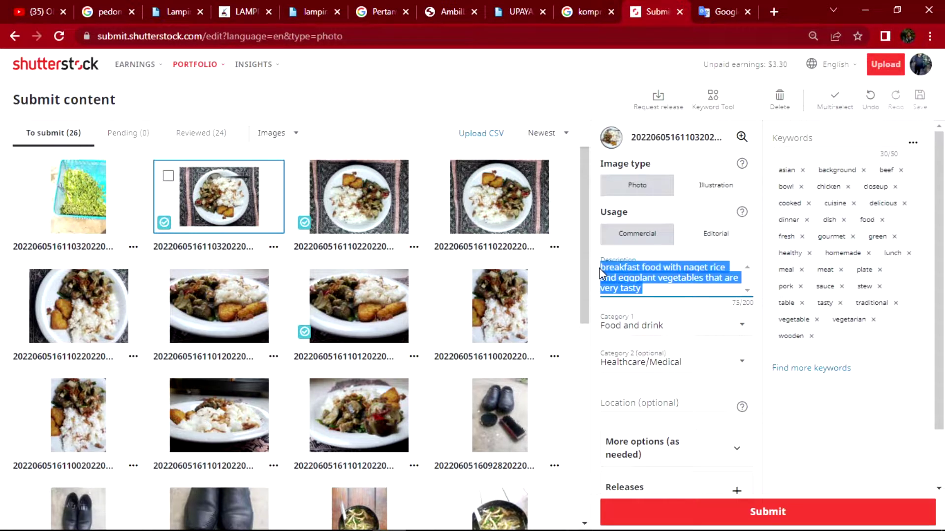
Step: Switch to Google Translate and translate the copied description from English to Indonesian
{"action": "left_click", "coordinate": [721, 11]}
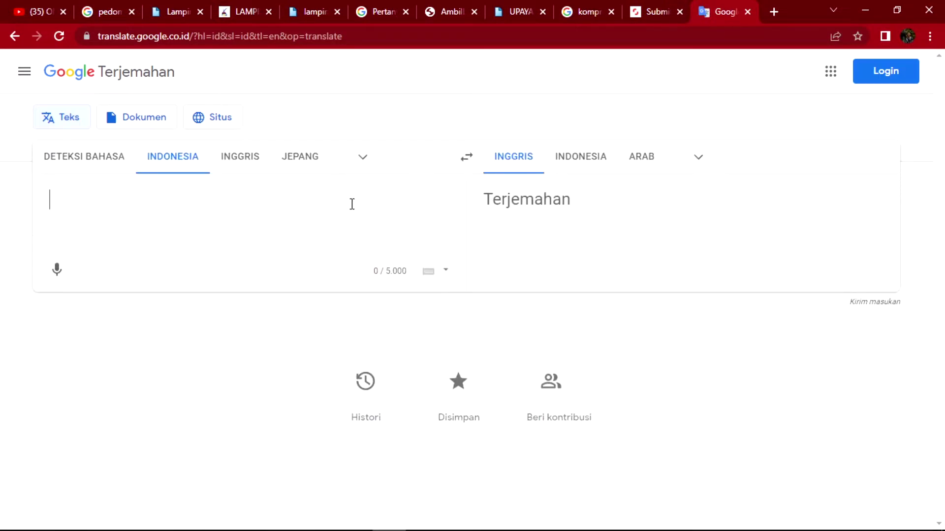
{"action": "key", "text": "ctrl+v"}
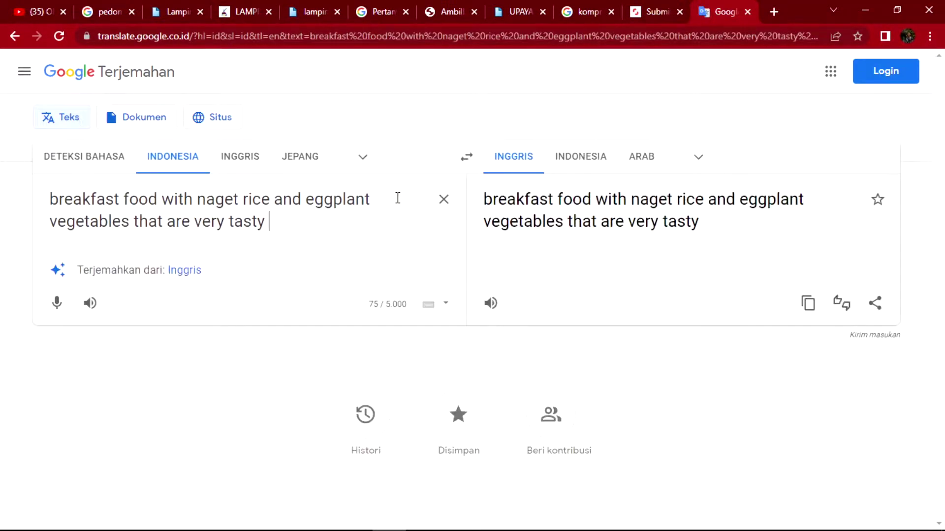
{"action": "left_click", "coordinate": [460, 160]}
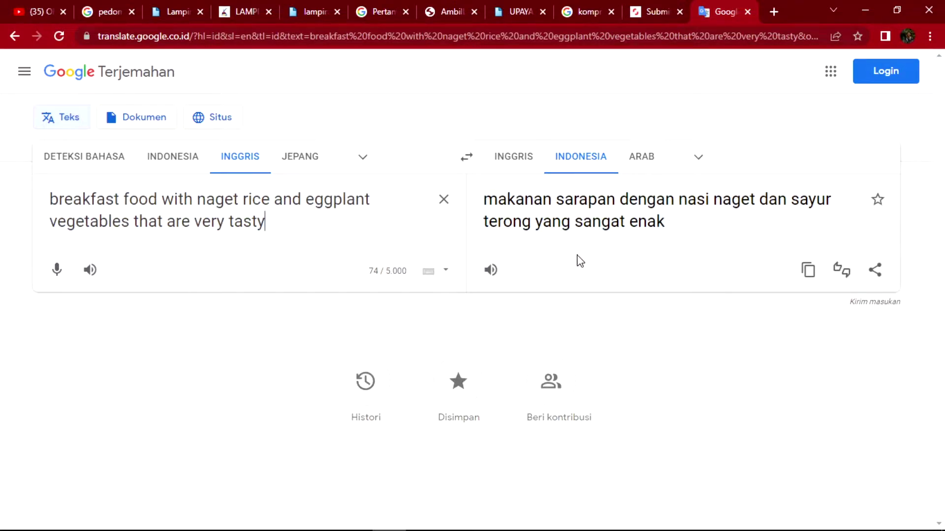
Step: Return to the Shutterstock submission page and set the photo's location to South Lampung Regency, Lampung, Indonesia
{"action": "left_click", "coordinate": [668, 12]}
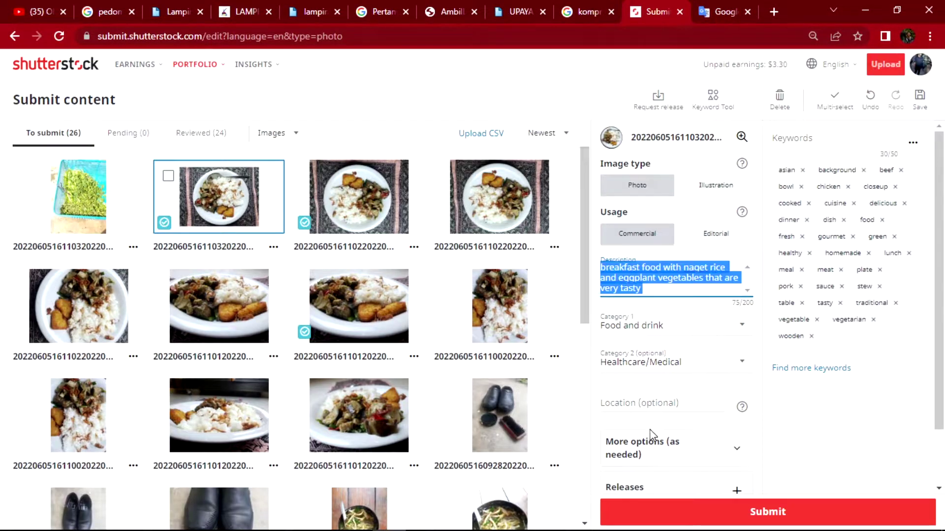
{"action": "scroll", "coordinate": [941, 283], "scroll_direction": "down", "scroll_amount": 1}
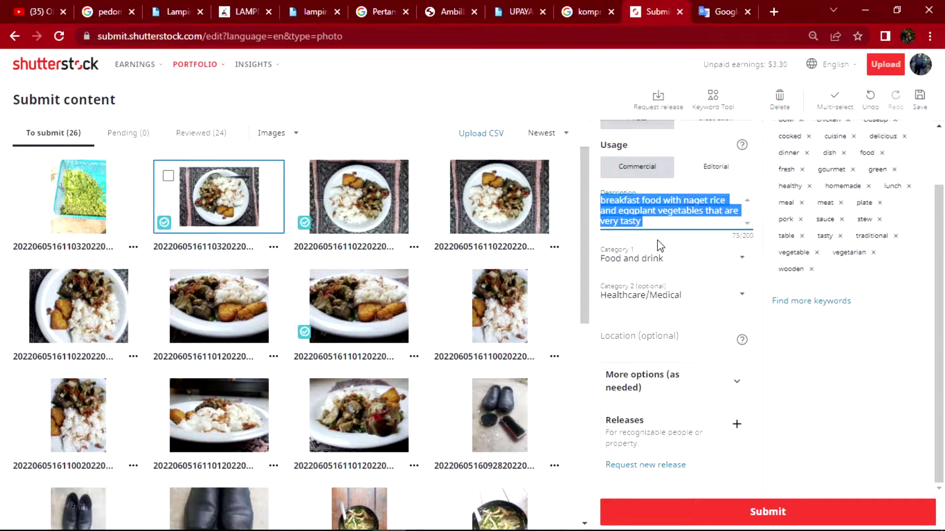
{"action": "left_click", "coordinate": [662, 264]}
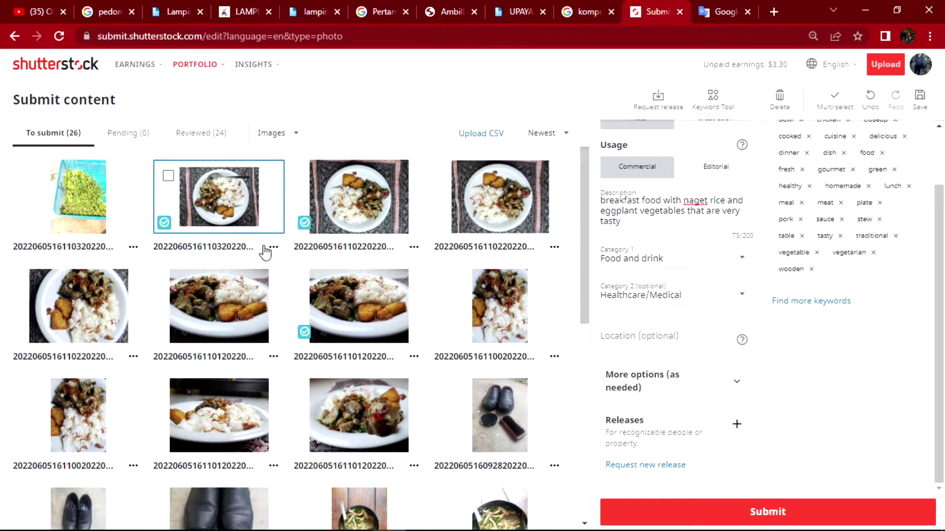
{"action": "left_click", "coordinate": [636, 334]}
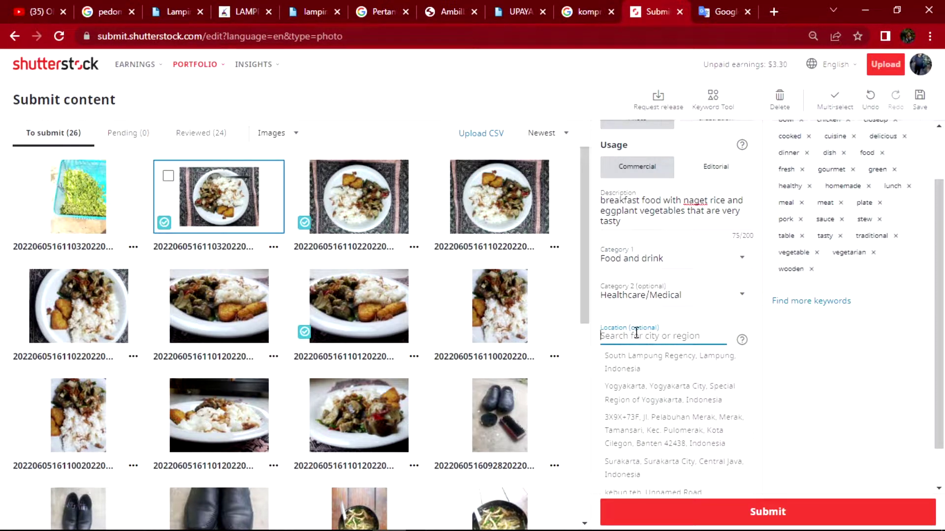
{"action": "left_click", "coordinate": [670, 365]}
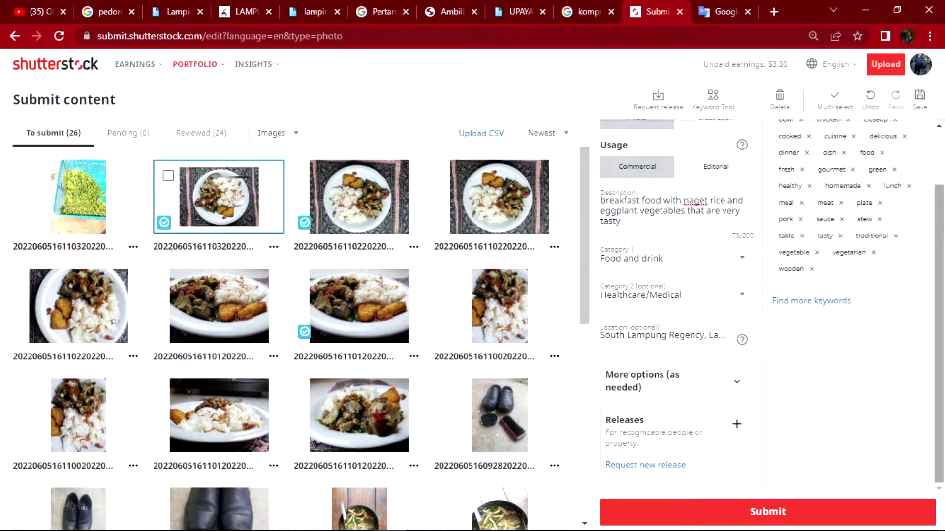
Step: Open the keyword finder for the selected photo and look through the visually similar images
{"action": "left_click_drag", "start_coordinate": [940, 236], "coordinate": [944, 148]}
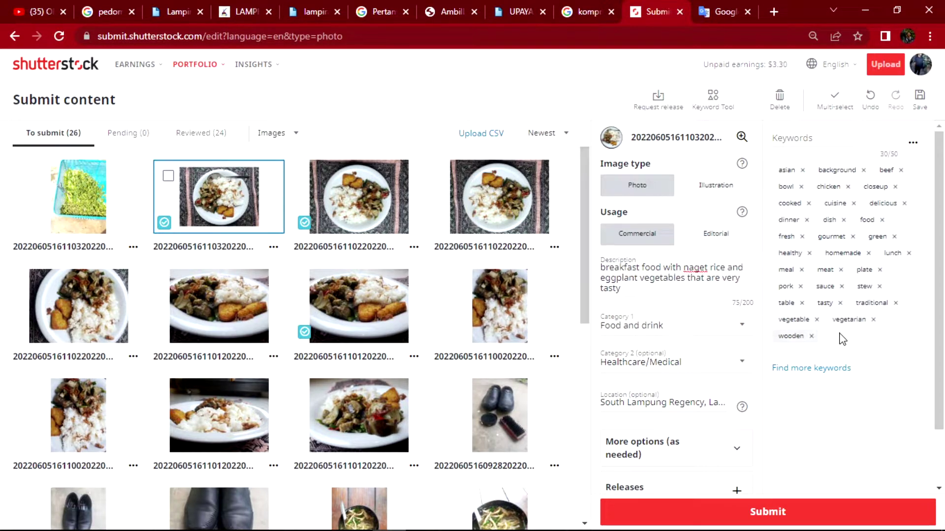
{"action": "left_click", "coordinate": [850, 376]}
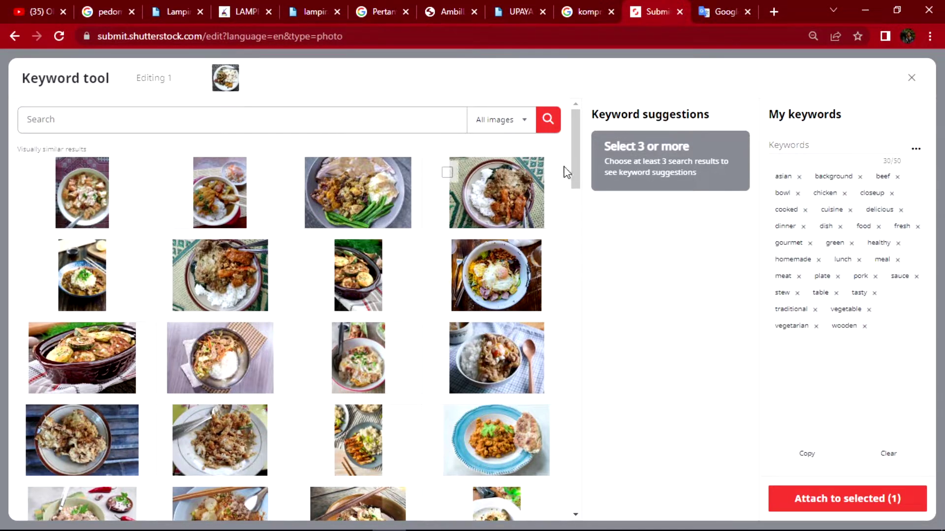
{"action": "left_click_drag", "start_coordinate": [573, 150], "coordinate": [627, 369]}
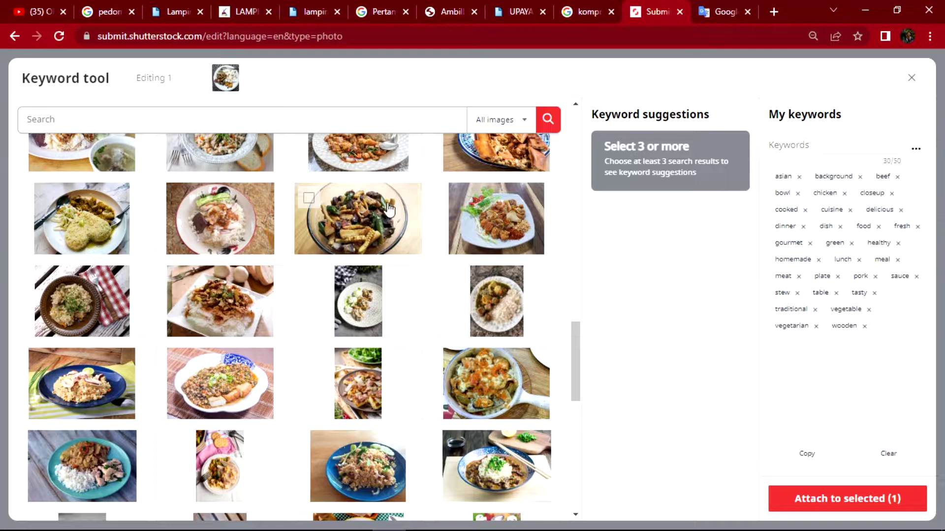
{"action": "left_click_drag", "start_coordinate": [582, 354], "coordinate": [598, 491]}
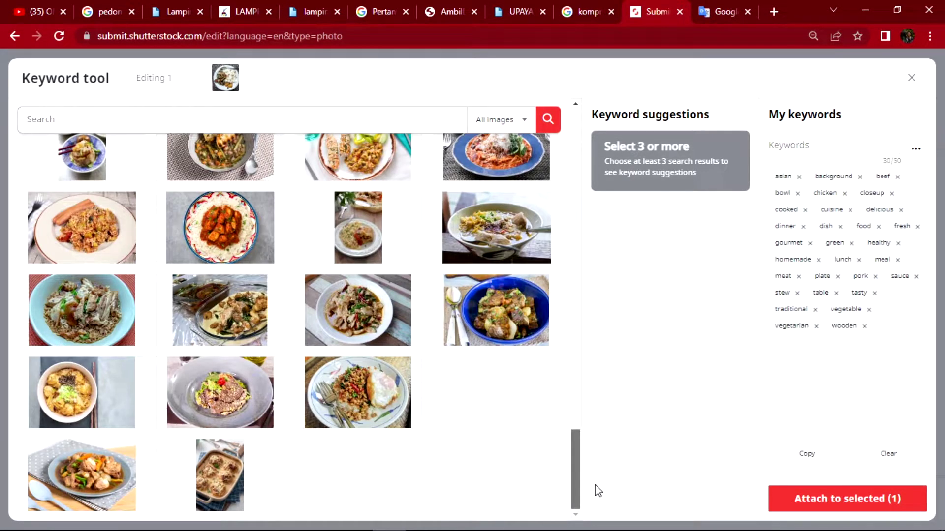
{"action": "scroll", "coordinate": [559, 347], "scroll_direction": "up", "scroll_amount": 20}
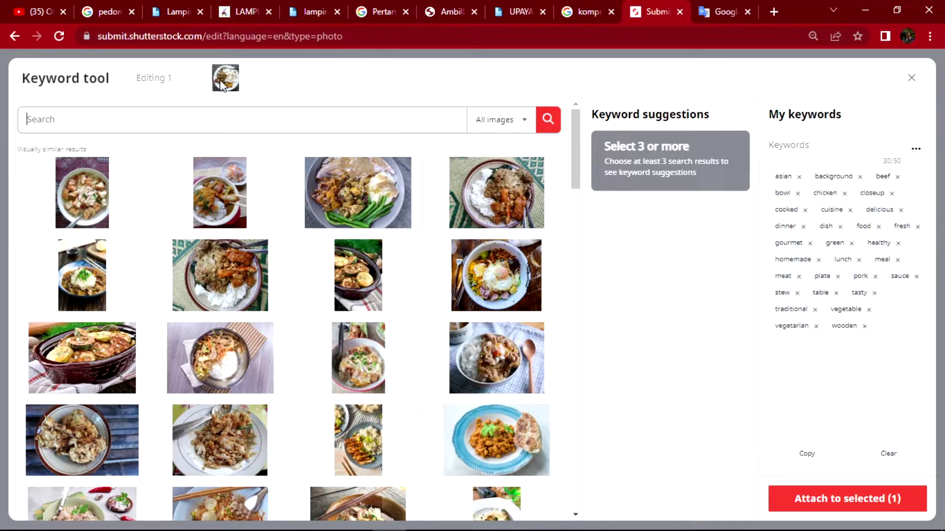
{"action": "mouse_move", "coordinate": [221, 84]}
Step: Switch to Google Translate, translate "nasi terong" from Indonesian to English and copy the translation
{"action": "left_click", "coordinate": [727, 4]}
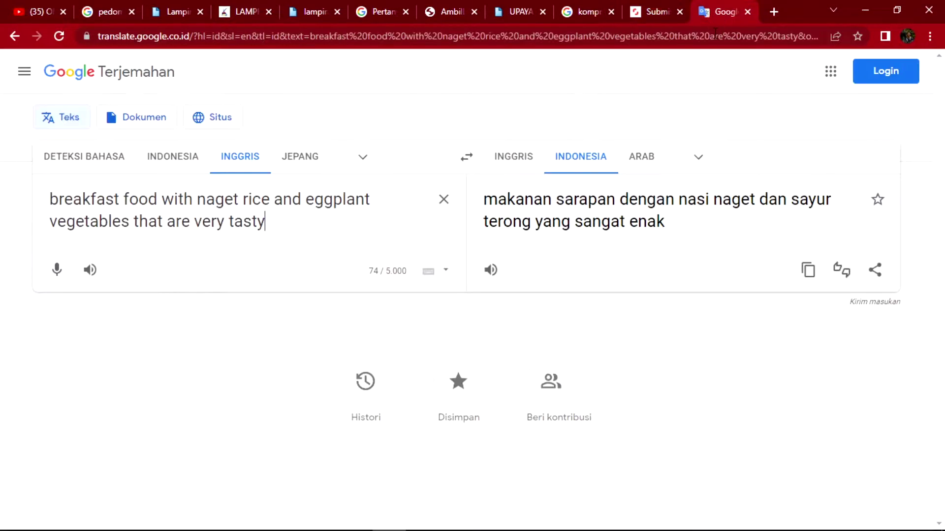
{"action": "left_click", "coordinate": [445, 202]}
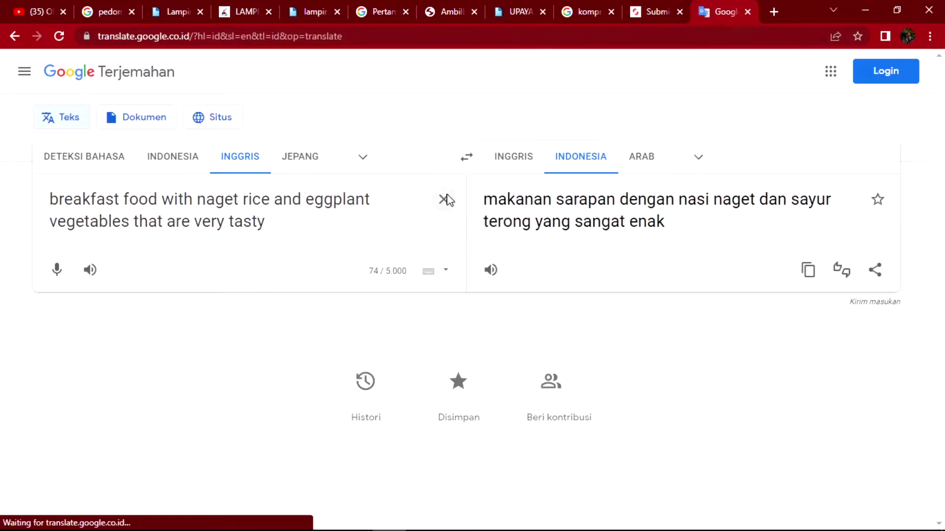
{"action": "type", "text": "na"}
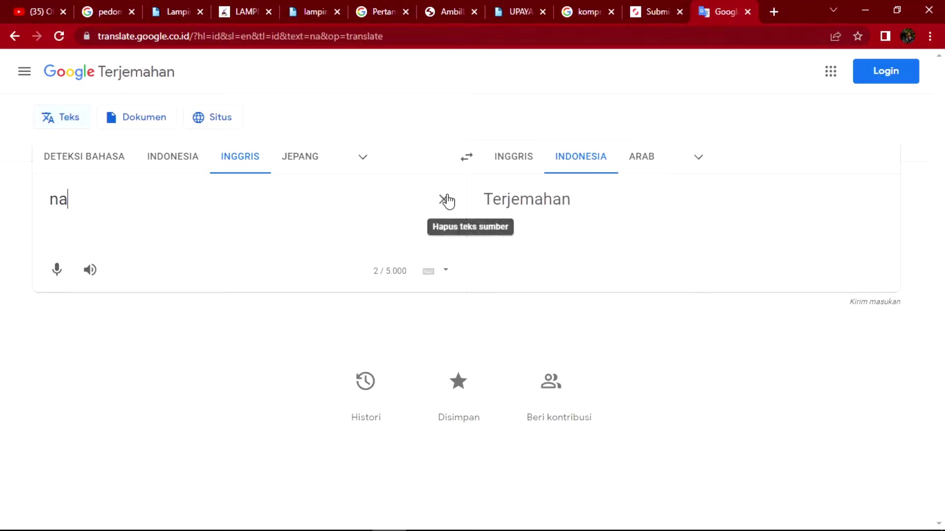
{"action": "type", "text": "si terong"}
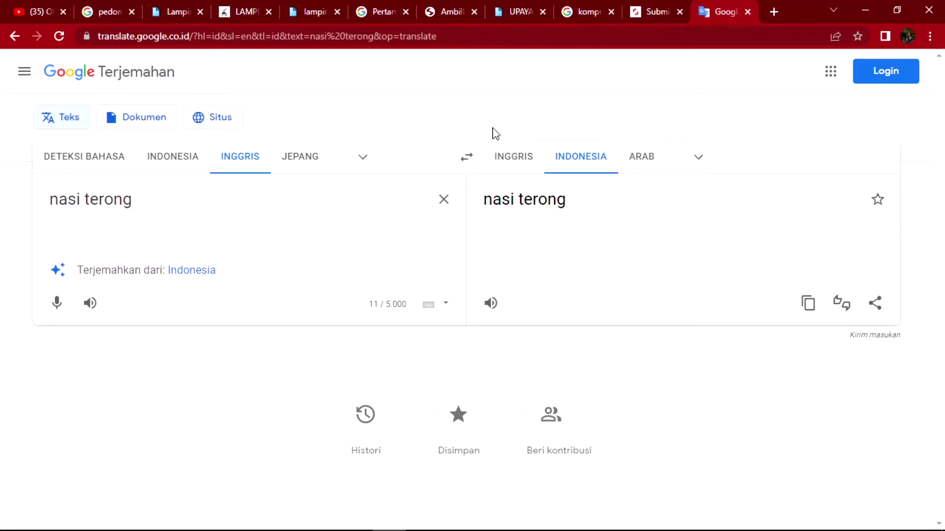
{"action": "left_click", "coordinate": [467, 158]}
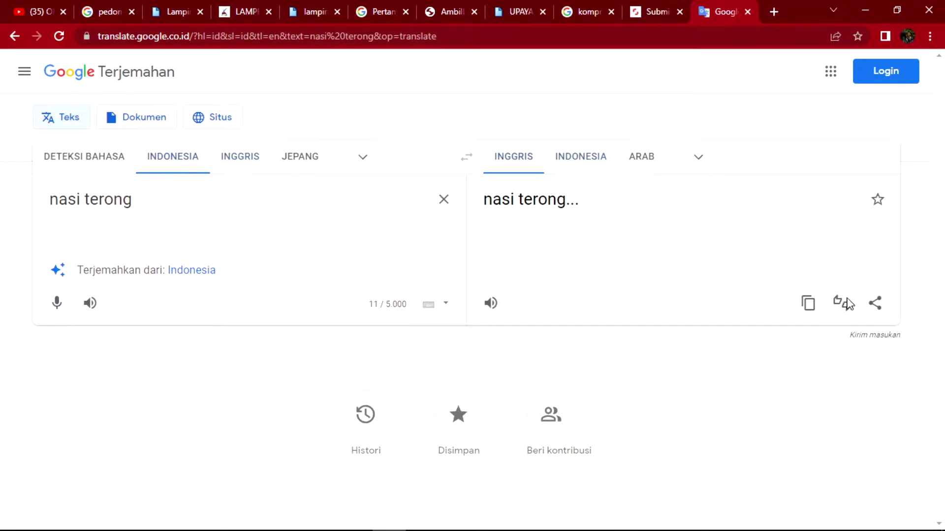
{"action": "left_click", "coordinate": [808, 275]}
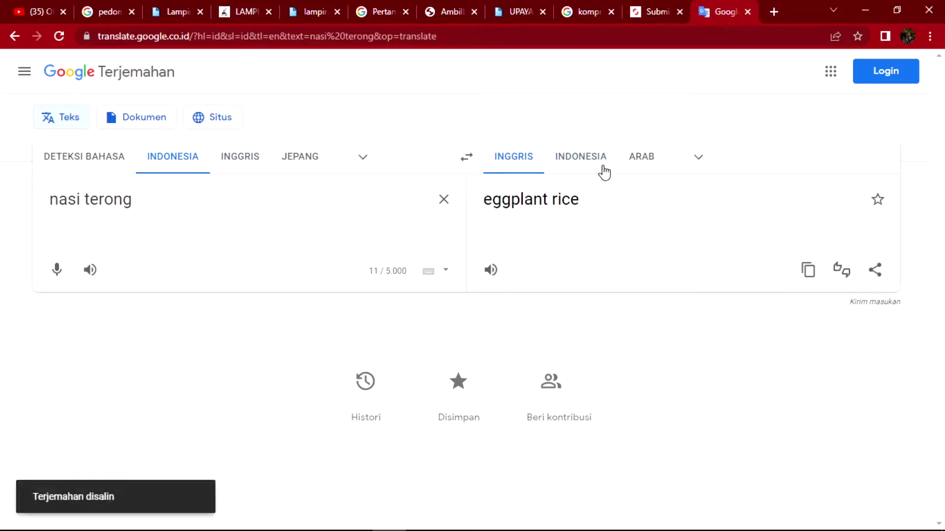
Step: Return to the Shutterstock keyword tool and search its images for "eggplant rice"
{"action": "left_click", "coordinate": [661, 7]}
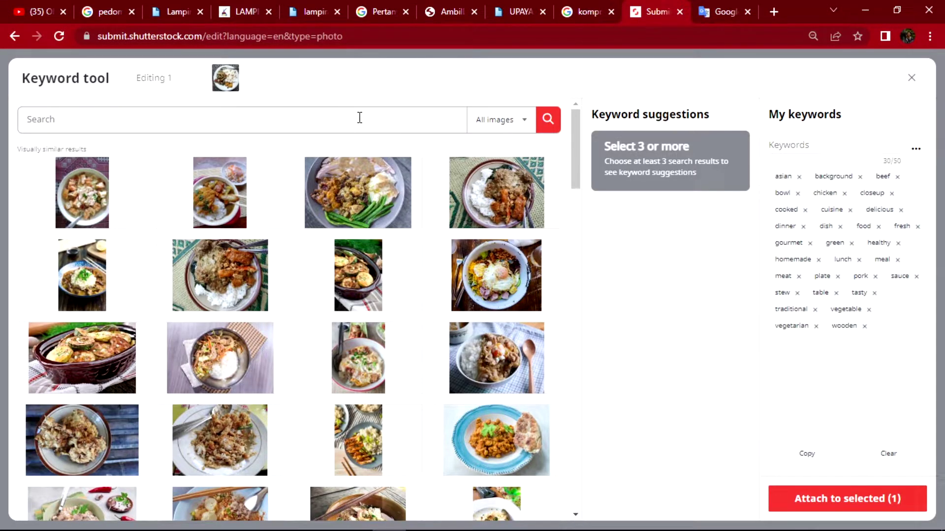
{"action": "key", "text": "ctrl+v"}
{"action": "left_click", "coordinate": [548, 122]}
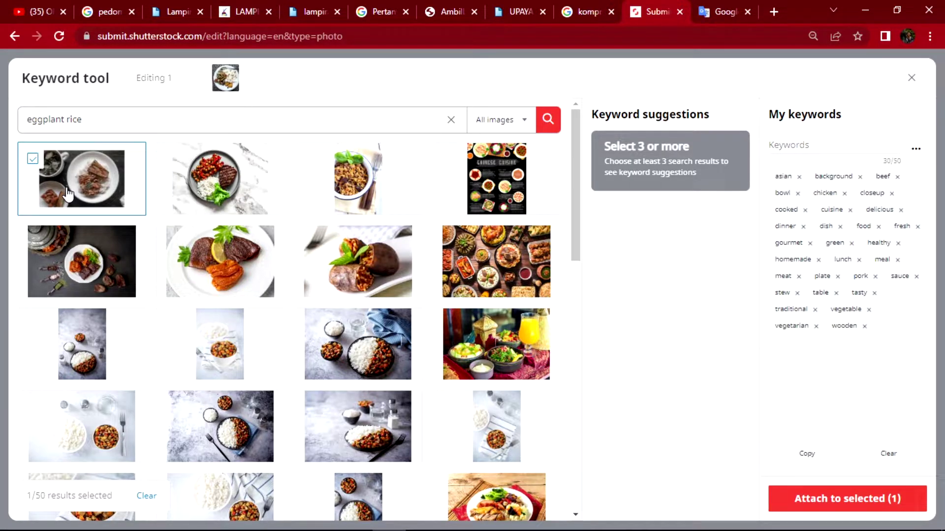
Step: Select three resembling results and add the suggested keywords rice, eggplant, healthy food, diet, baked, cooking, healthy lifestyle, fresh food and nutrition
{"action": "left_click", "coordinate": [220, 182]}
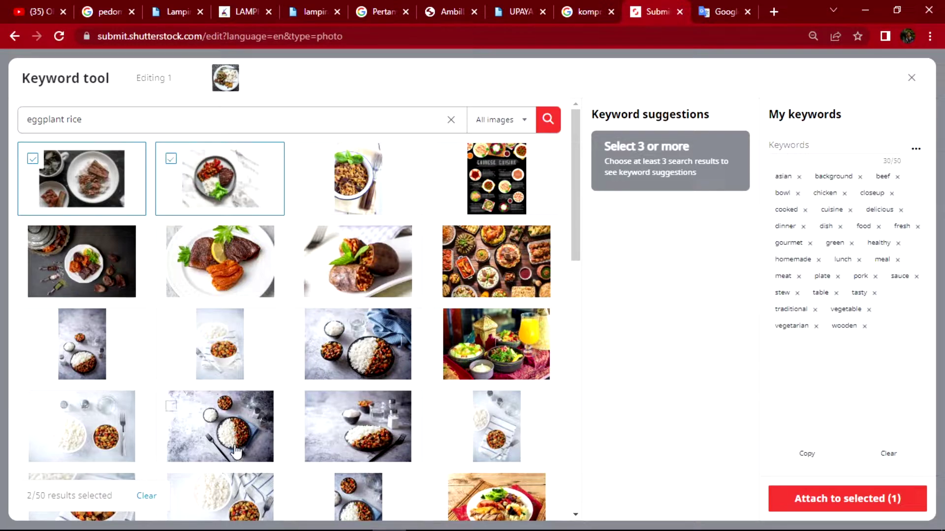
{"action": "left_click", "coordinate": [248, 442]}
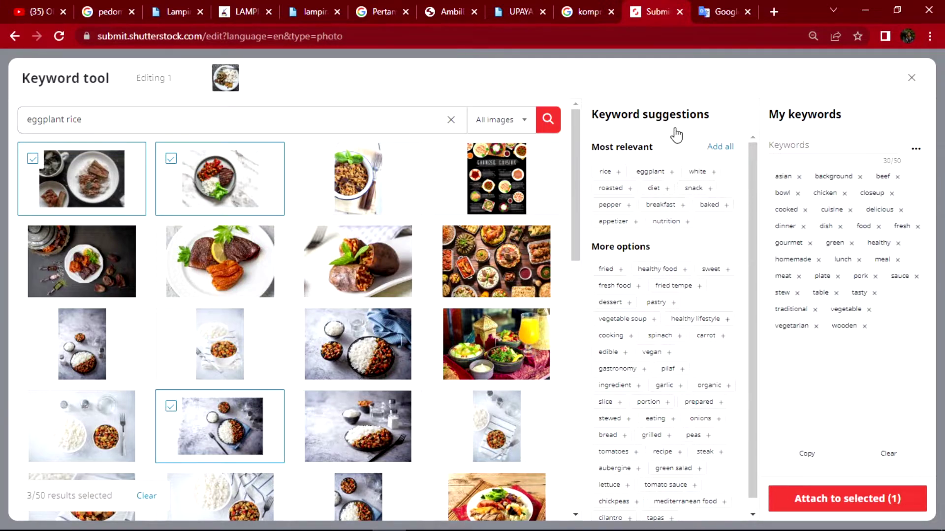
{"action": "left_click", "coordinate": [627, 170]}
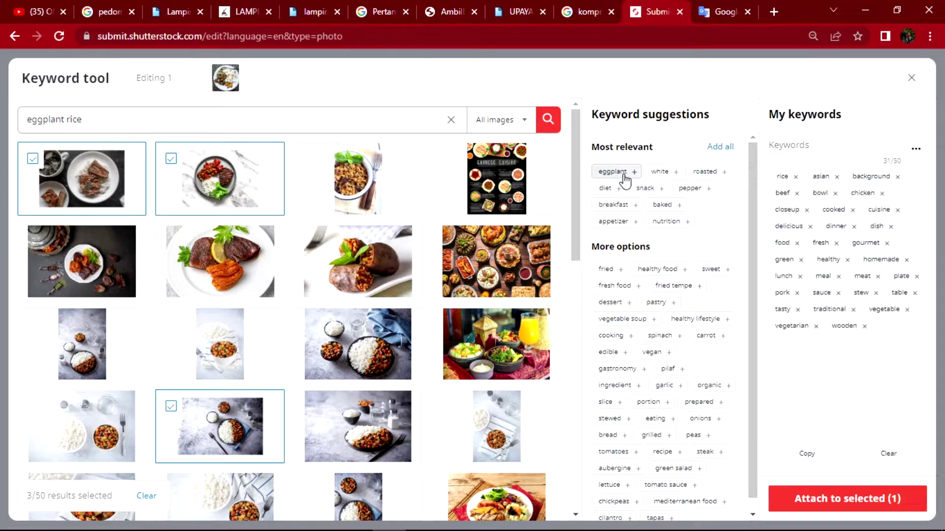
{"action": "left_click", "coordinate": [600, 177]}
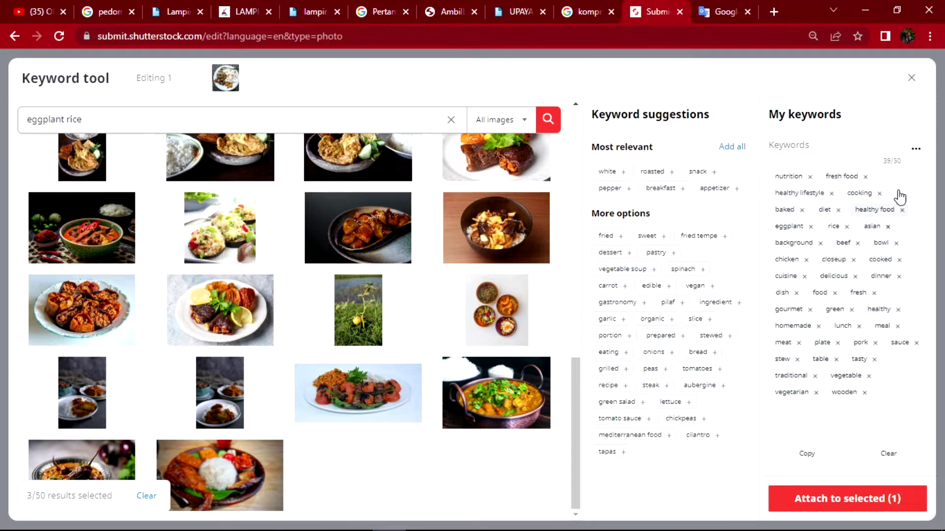
Step: Clear the selected search results and select three other rice dish images to get new keyword suggestions
{"action": "left_click", "coordinate": [147, 496]}
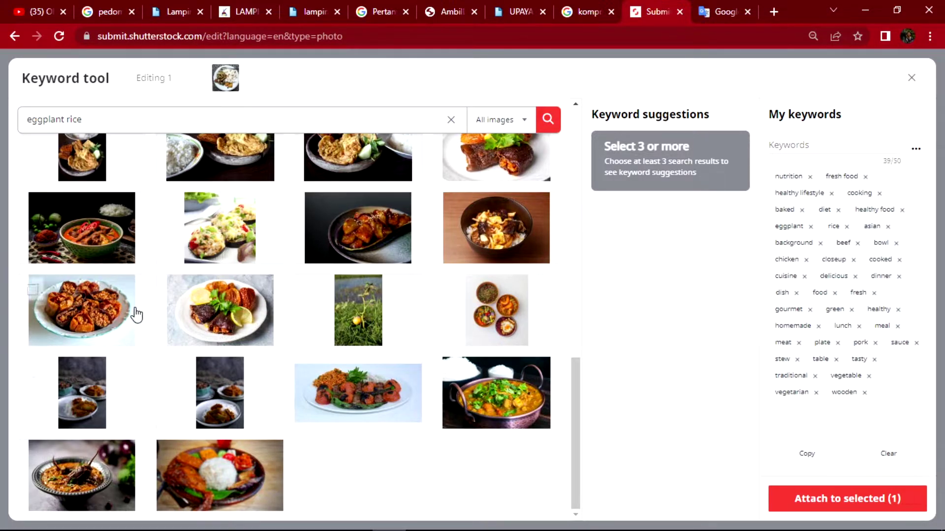
{"action": "left_click_drag", "start_coordinate": [578, 415], "coordinate": [595, 352]}
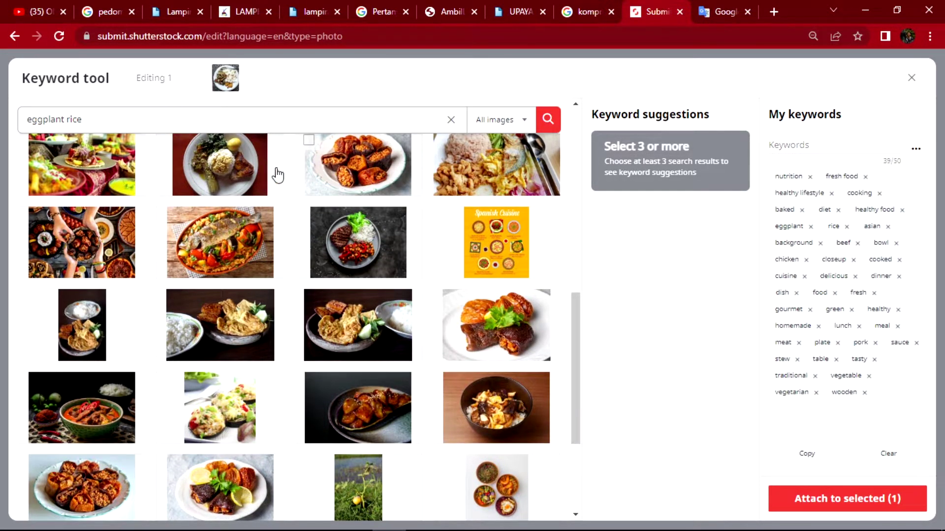
{"action": "left_click", "coordinate": [222, 181]}
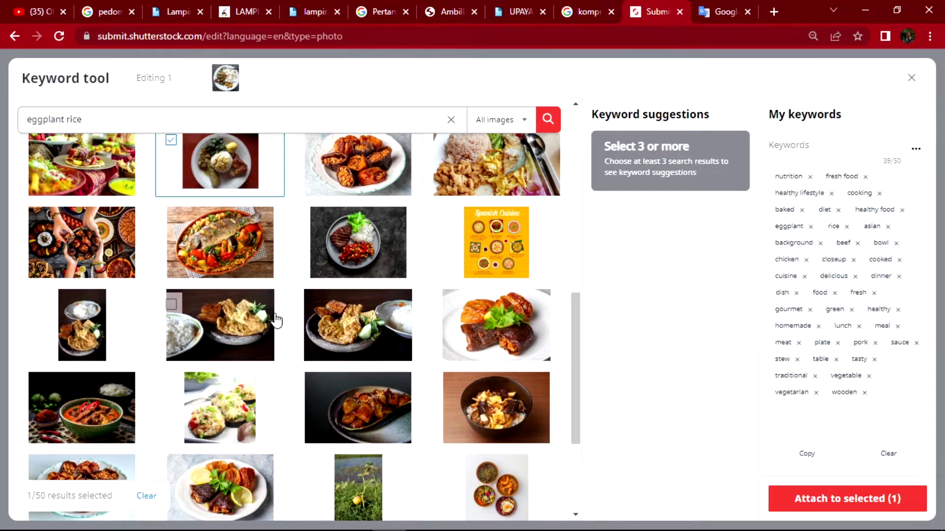
{"action": "scroll", "coordinate": [259, 319], "scroll_direction": "up", "scroll_amount": 7}
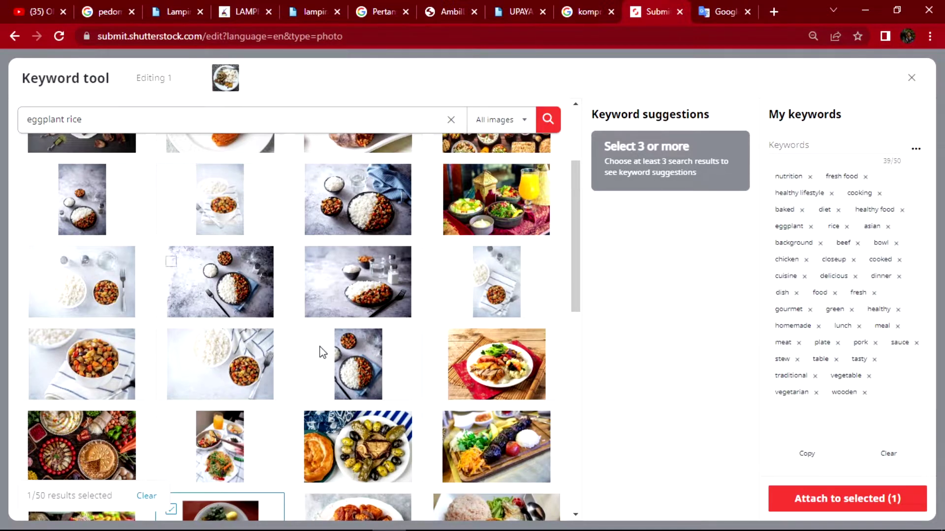
{"action": "left_click", "coordinate": [279, 364]}
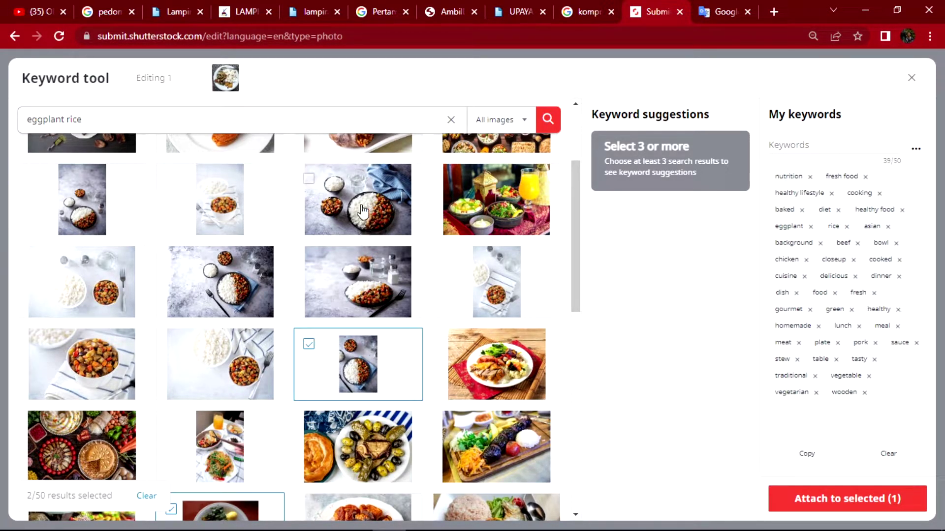
{"action": "left_click", "coordinate": [309, 179]}
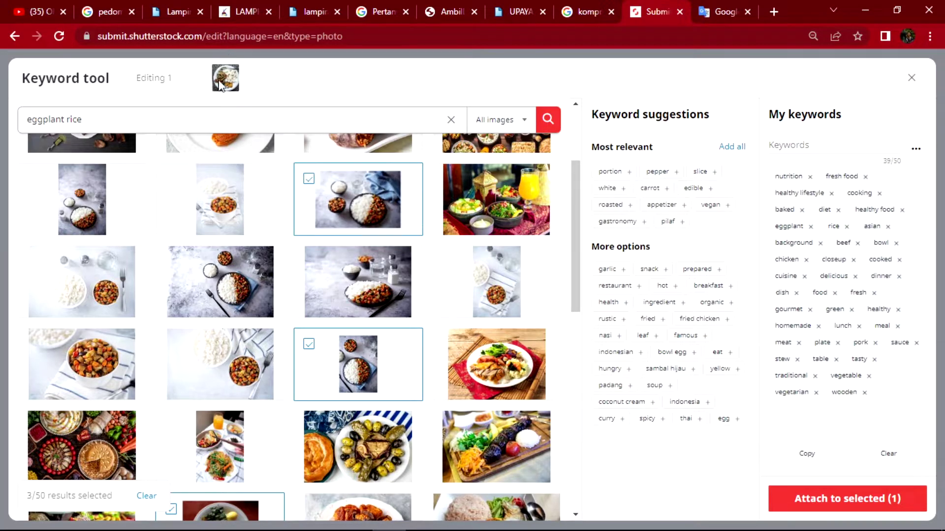
{"action": "mouse_move", "coordinate": [219, 86]}
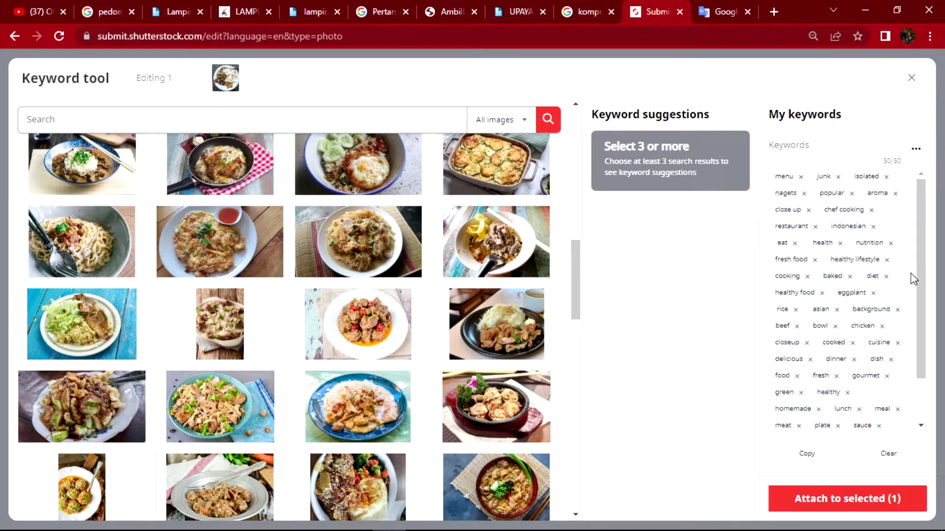
Step: Review the collected keyword list and attach all its keywords to the selected food photo
{"action": "left_click_drag", "start_coordinate": [924, 274], "coordinate": [913, 339]}
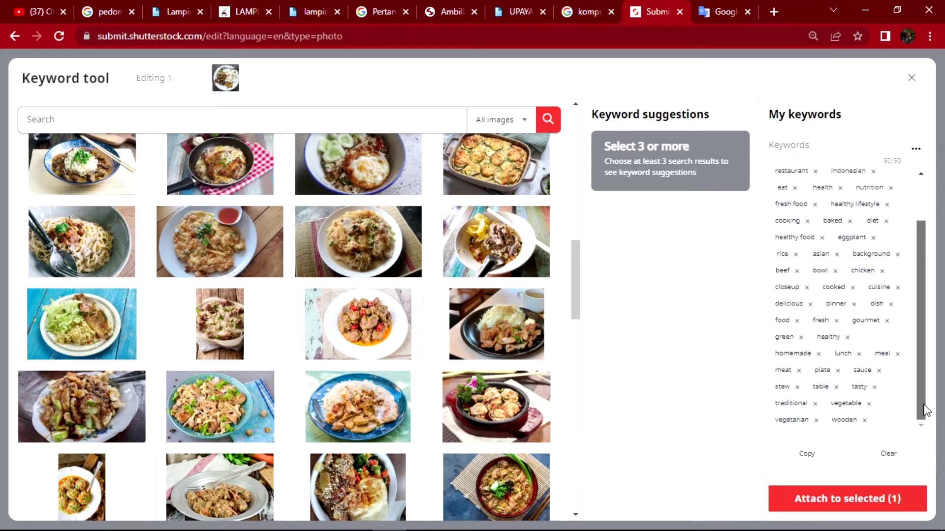
{"action": "left_click_drag", "start_coordinate": [919, 324], "coordinate": [913, 254]}
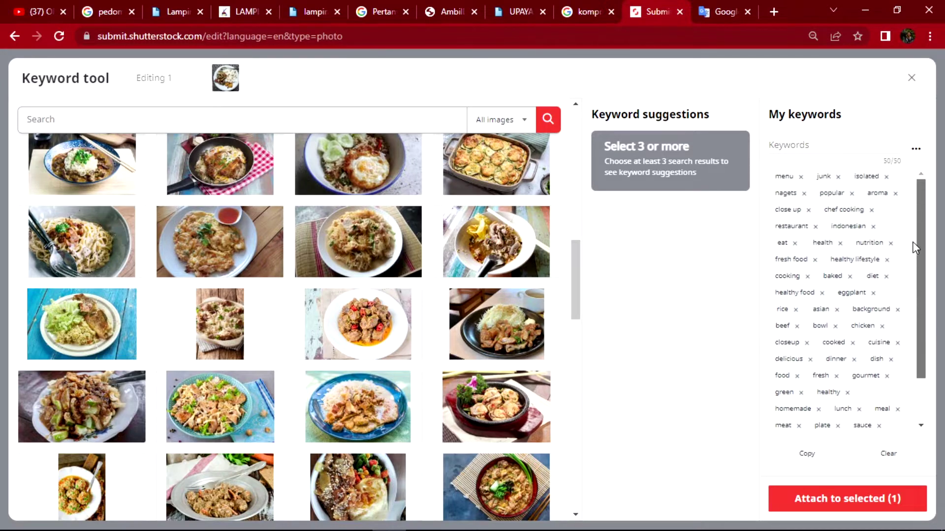
{"action": "scroll", "coordinate": [916, 250], "scroll_direction": "down", "scroll_amount": 3}
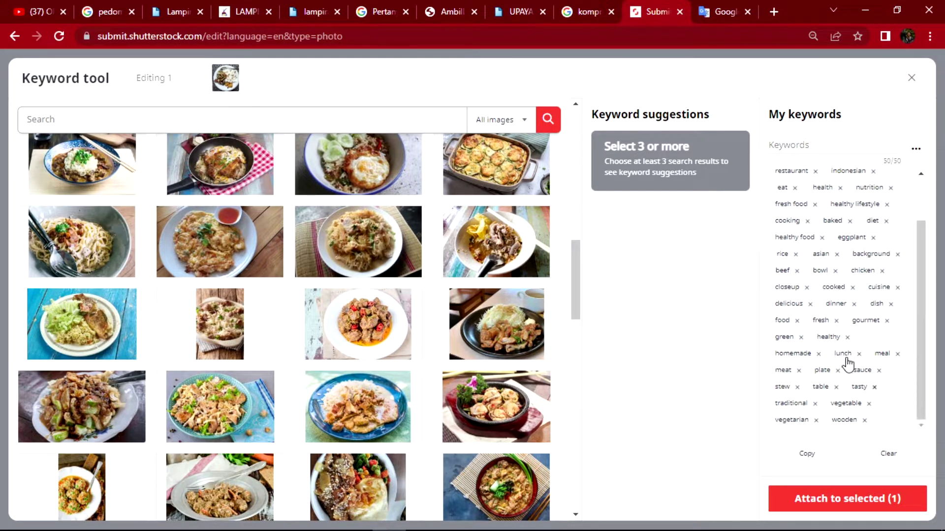
{"action": "left_click", "coordinate": [862, 499]}
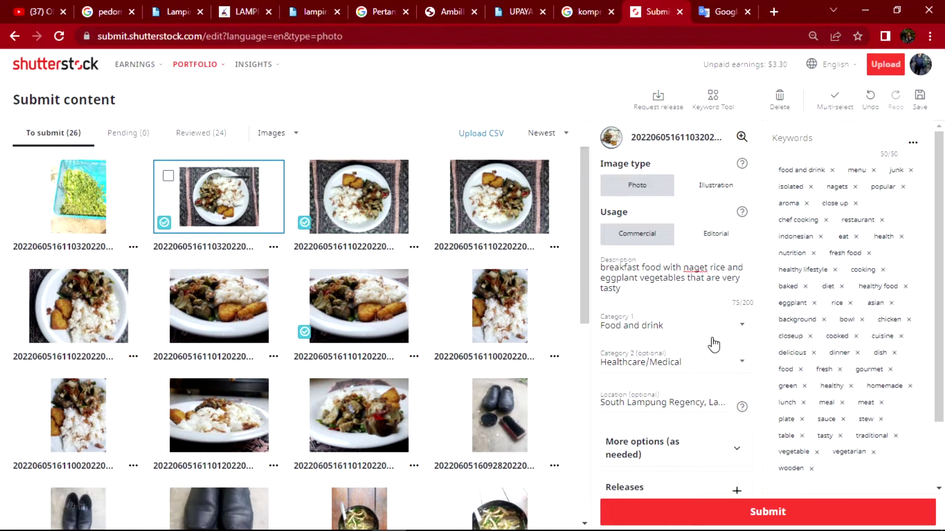
Step: Reopen the keyword tool for the photo, copy its complete keyword list, reattach the keywords and save
{"action": "scroll", "coordinate": [714, 345], "scroll_direction": "down", "scroll_amount": 2}
{"action": "scroll", "coordinate": [745, 384], "scroll_direction": "up", "scroll_amount": 2}
{"action": "scroll", "coordinate": [748, 387], "scroll_direction": "down", "scroll_amount": 2}
{"action": "scroll", "coordinate": [748, 387], "scroll_direction": "up", "scroll_amount": 2}
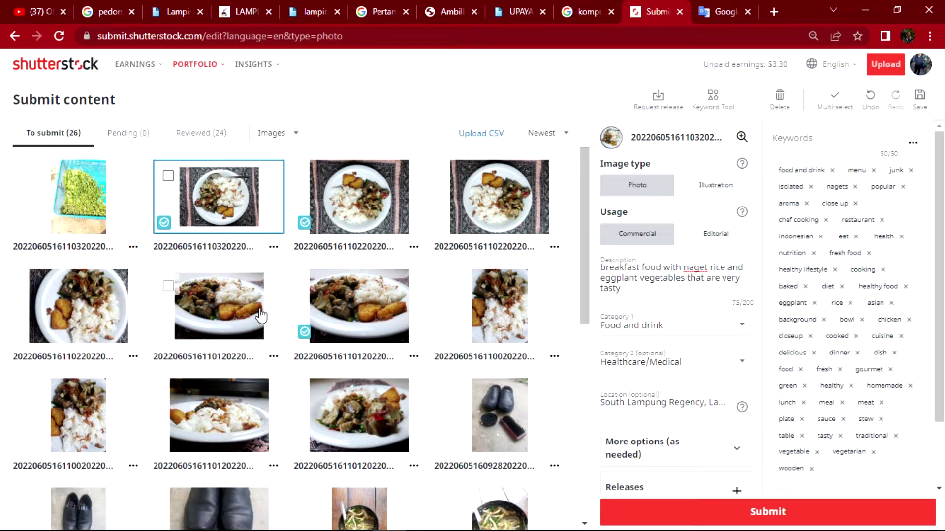
{"action": "scroll", "coordinate": [261, 316], "scroll_direction": "down", "scroll_amount": 10}
{"action": "scroll", "coordinate": [261, 316], "scroll_direction": "up", "scroll_amount": 10}
{"action": "scroll", "coordinate": [818, 296], "scroll_direction": "down", "scroll_amount": 2}
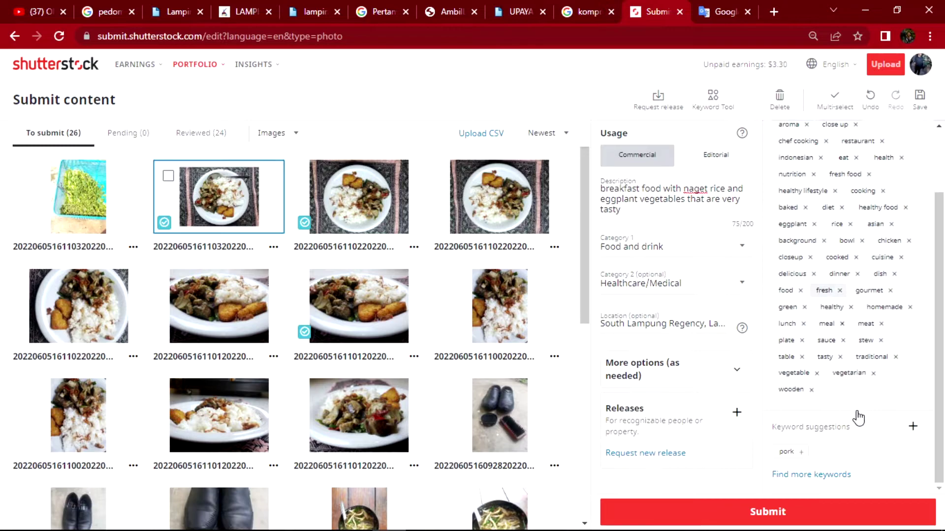
{"action": "left_click", "coordinate": [835, 475]}
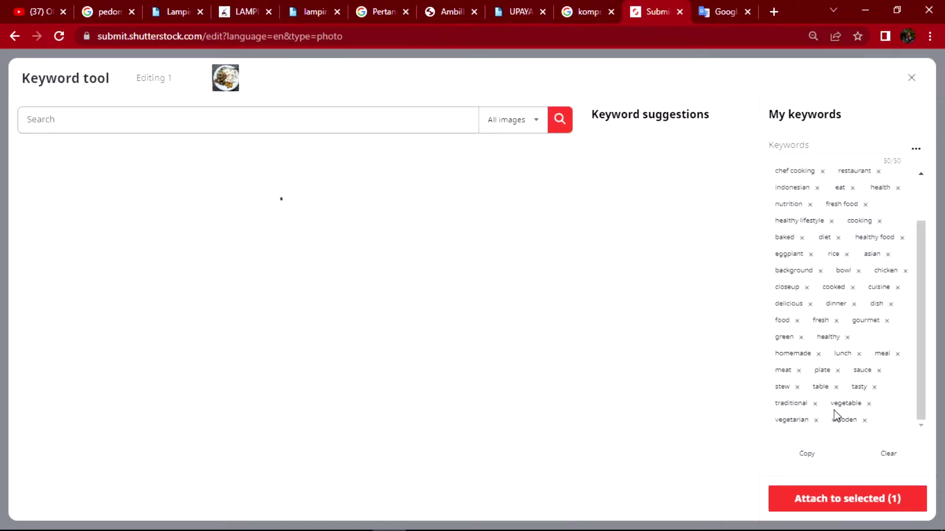
{"action": "left_click", "coordinate": [810, 460]}
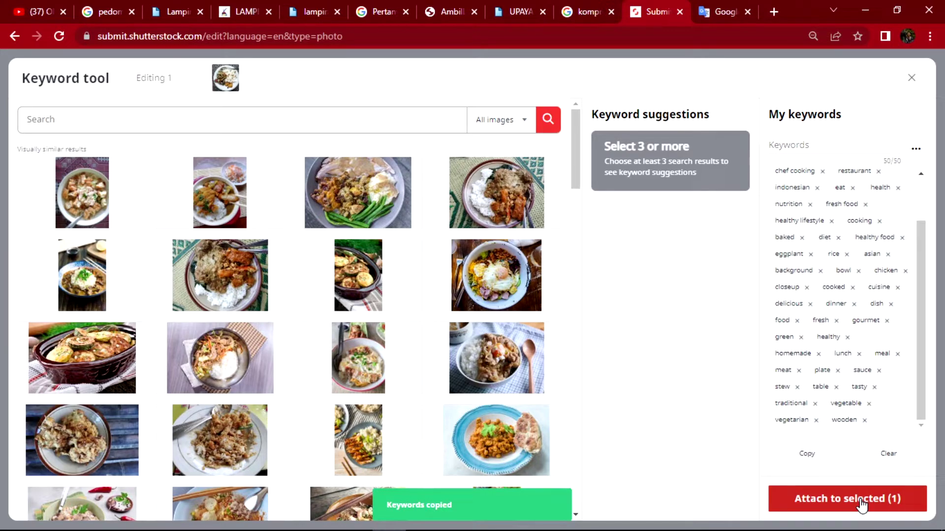
{"action": "left_click", "coordinate": [861, 504]}
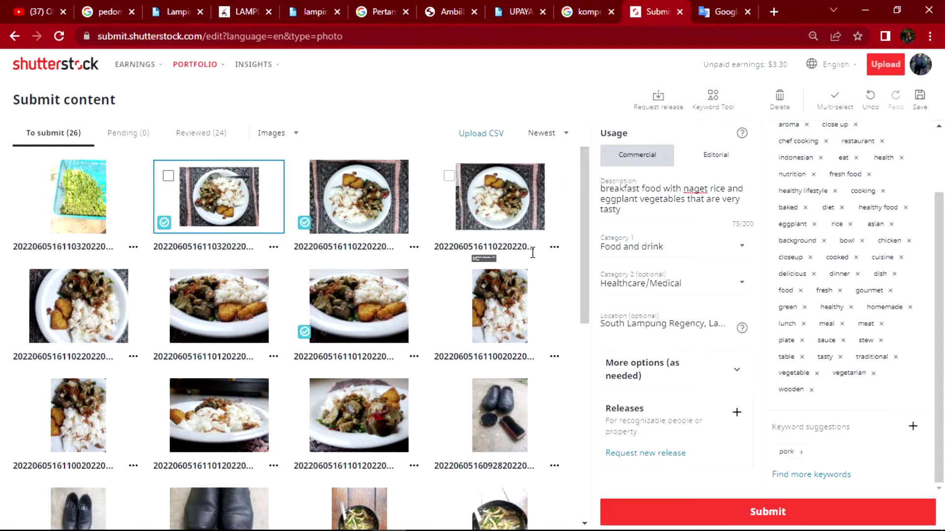
{"action": "left_click", "coordinate": [923, 112]}
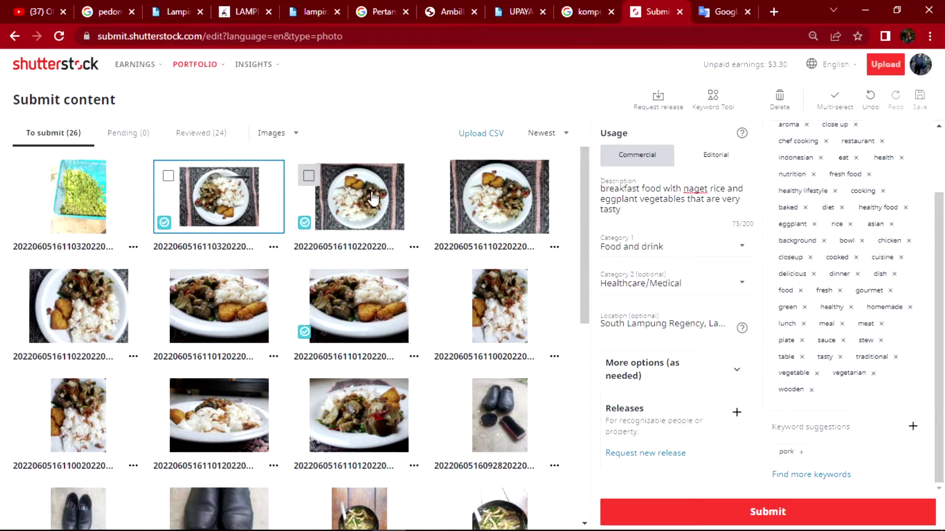
Step: Select seven other photos of the same rice dish and paste the copied keyword list into their keywords
{"action": "left_click", "coordinate": [309, 176]}
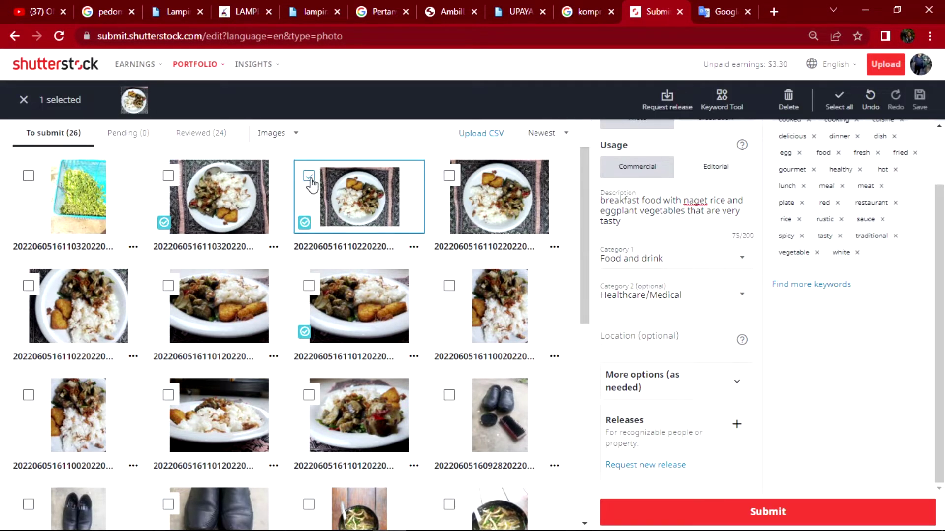
{"action": "left_click", "coordinate": [461, 187]}
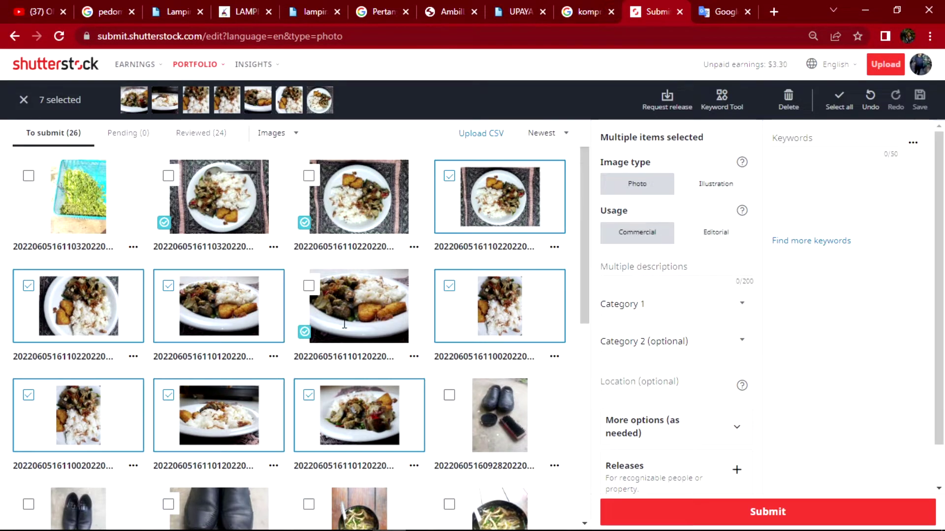
{"action": "left_click", "coordinate": [807, 143]}
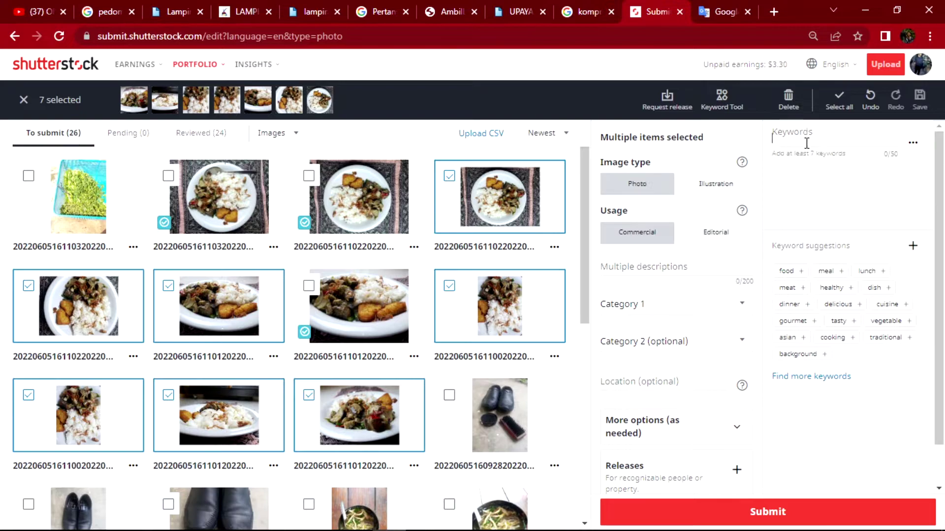
{"action": "key", "text": "ctrl+v"}
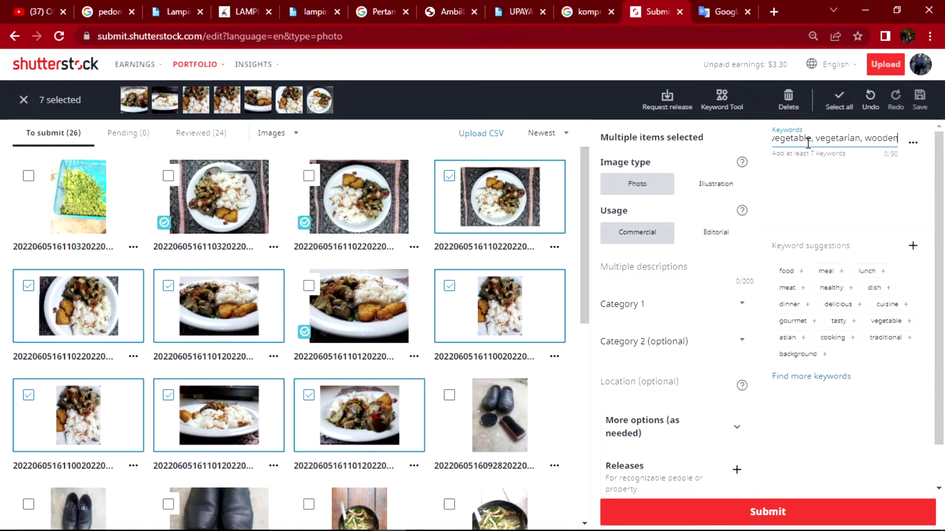
{"action": "left_click", "coordinate": [834, 211]}
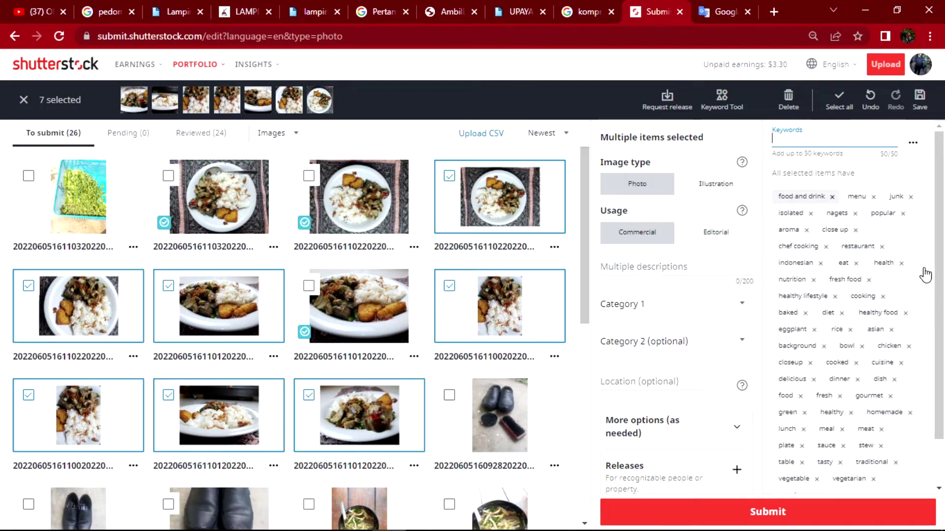
Step: Set Category 1 of the seven selected photos to Food and drink
{"action": "left_click_drag", "start_coordinate": [940, 334], "coordinate": [942, 463]}
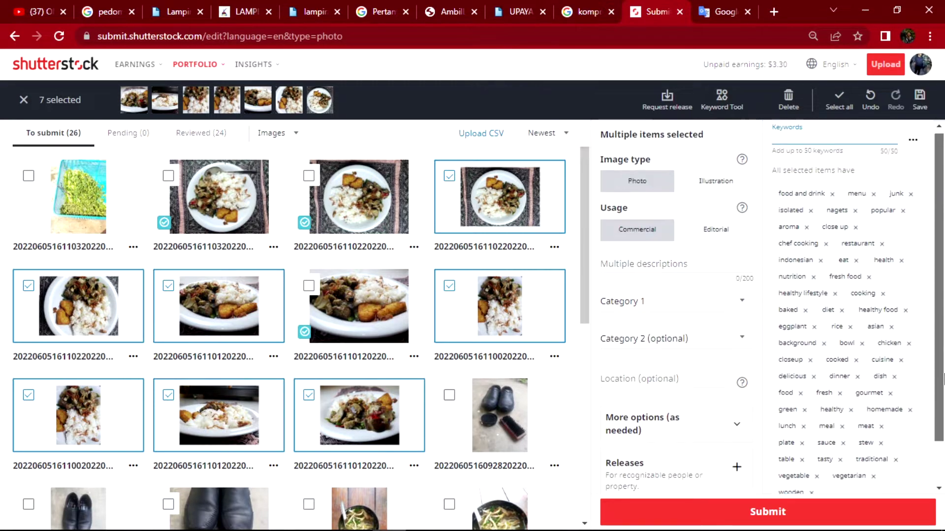
{"action": "left_click_drag", "start_coordinate": [942, 467], "coordinate": [942, 477]}
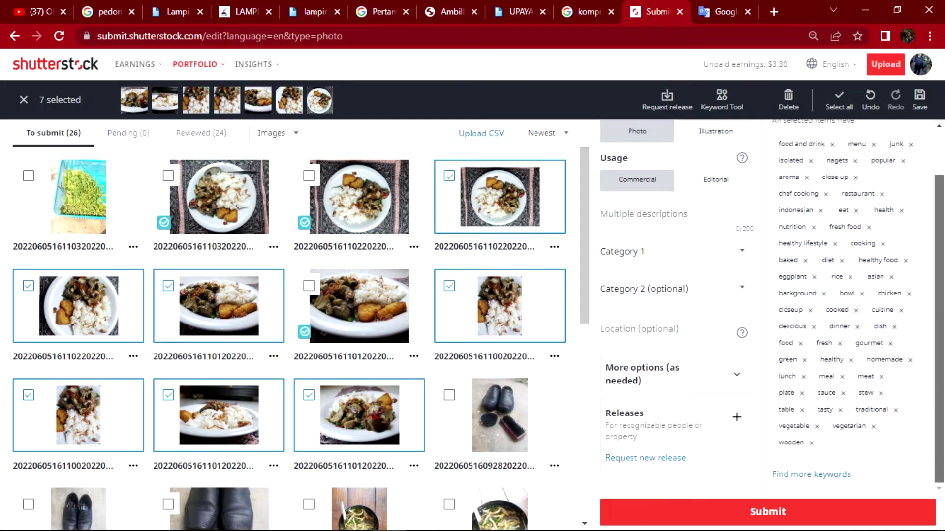
{"action": "left_click", "coordinate": [672, 256]}
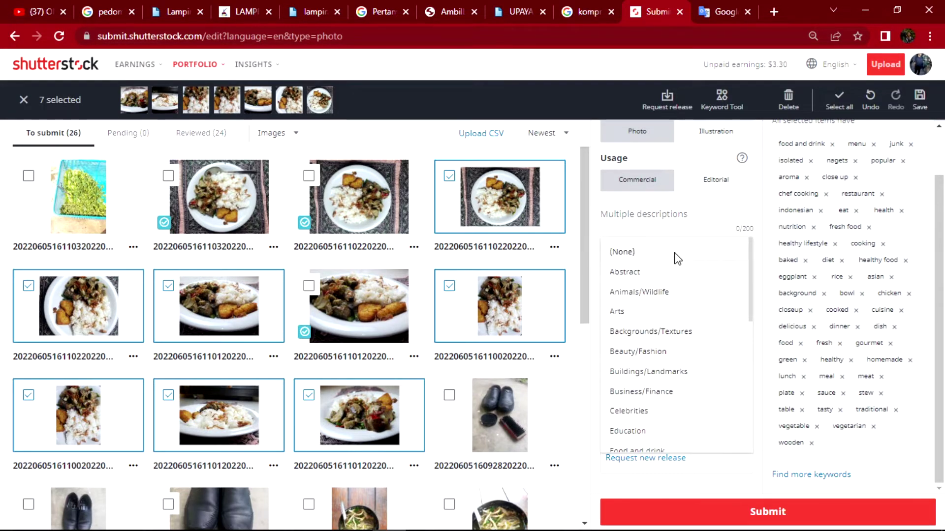
{"action": "left_click", "coordinate": [755, 343]}
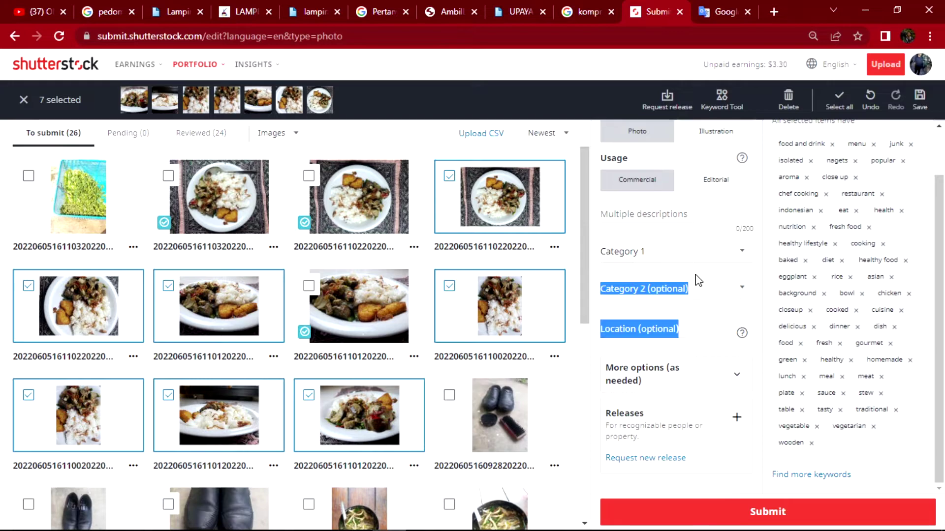
{"action": "left_click", "coordinate": [673, 250]}
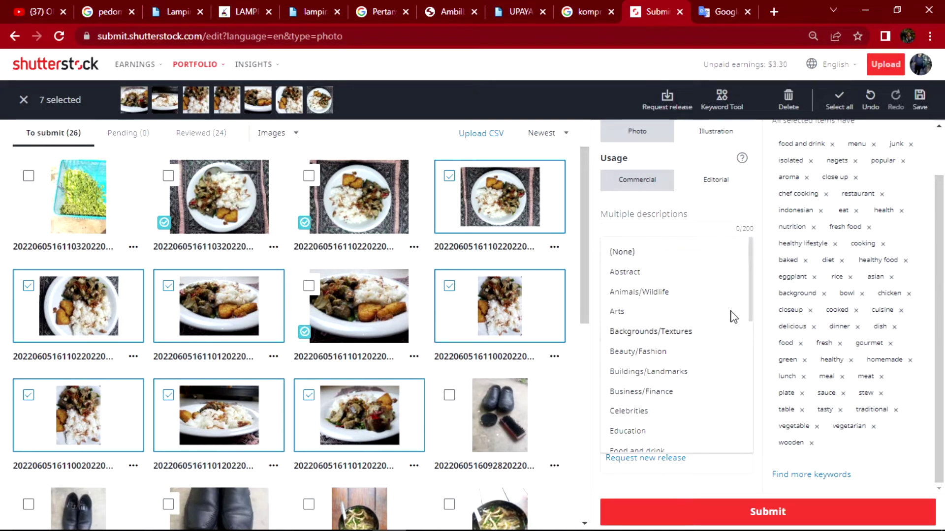
{"action": "left_click_drag", "start_coordinate": [751, 298], "coordinate": [753, 337]}
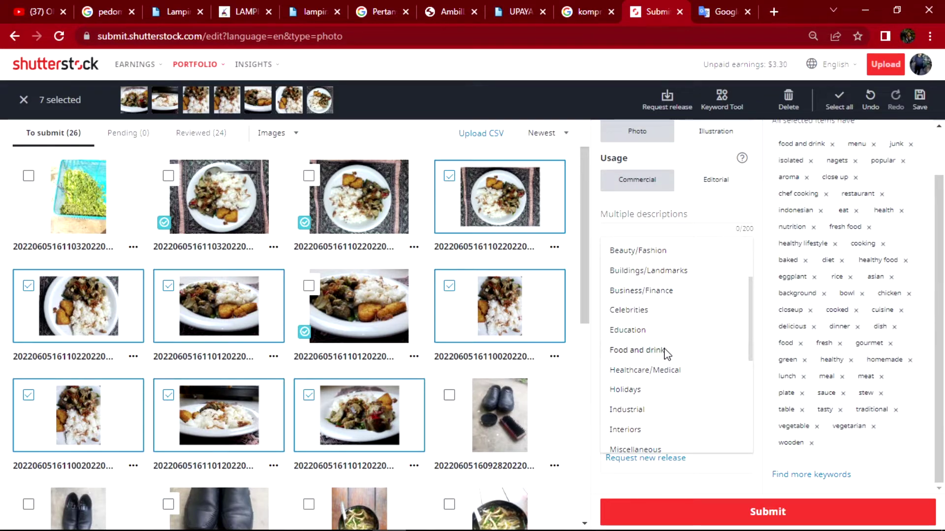
{"action": "left_click", "coordinate": [635, 350]}
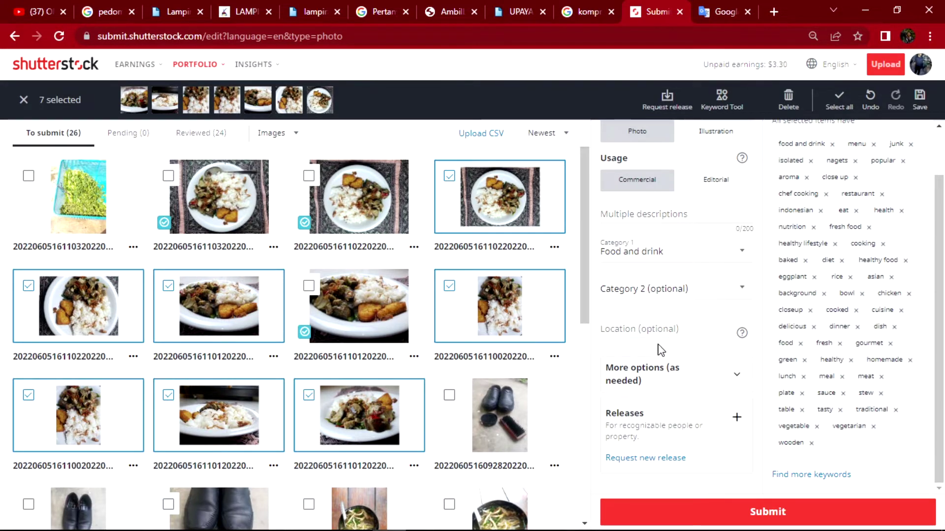
Step: Set the selected photos' Category 2 to Healthcare/Medical and their location to South Lampung Regency, Lampung, Indonesia
{"action": "left_click", "coordinate": [655, 290]}
{"action": "left_click_drag", "start_coordinate": [749, 294], "coordinate": [754, 337]}
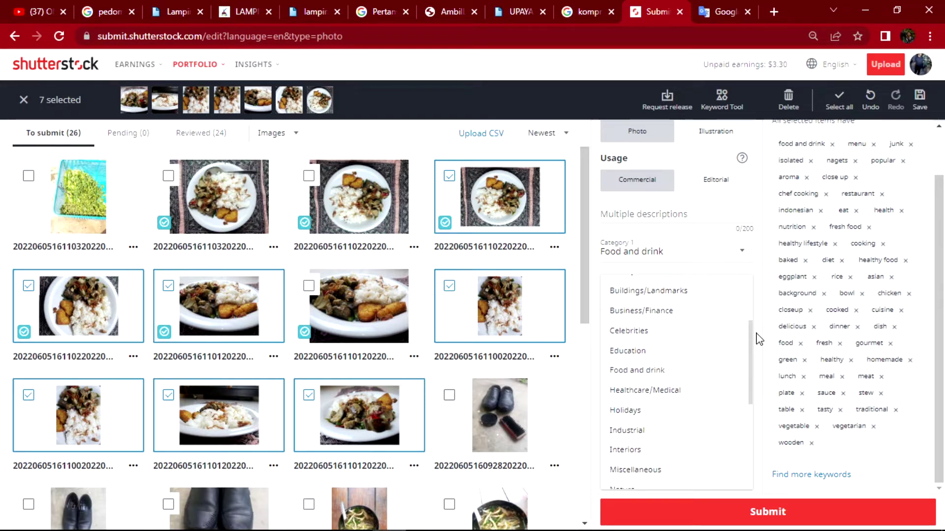
{"action": "left_click", "coordinate": [646, 389]}
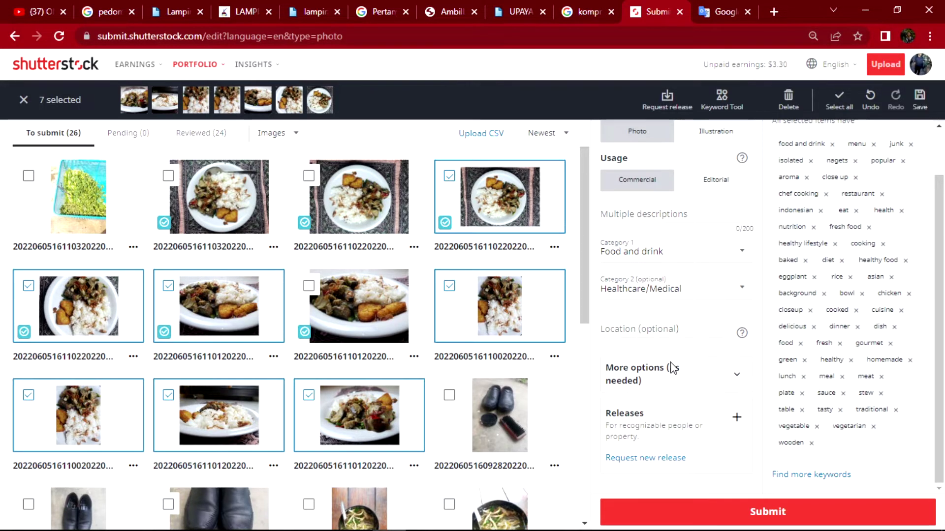
{"action": "left_click", "coordinate": [675, 330]}
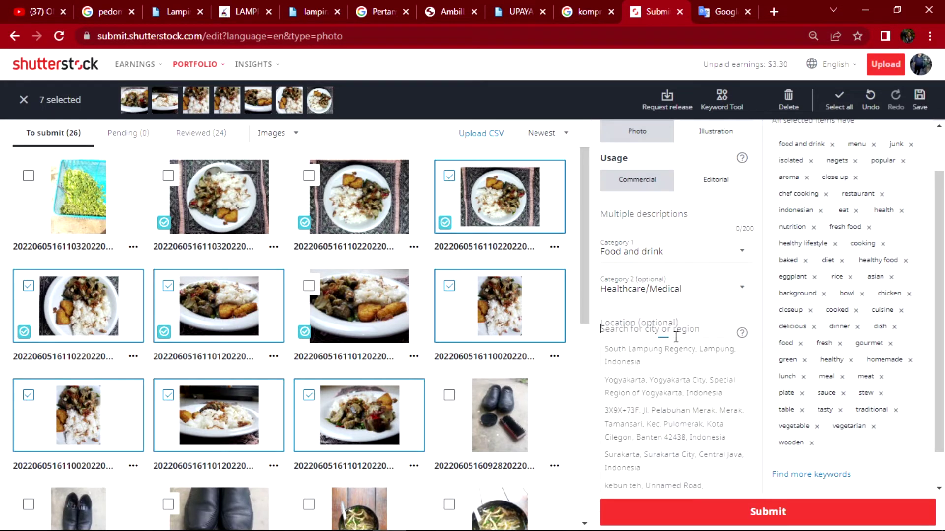
{"action": "left_click", "coordinate": [679, 365]}
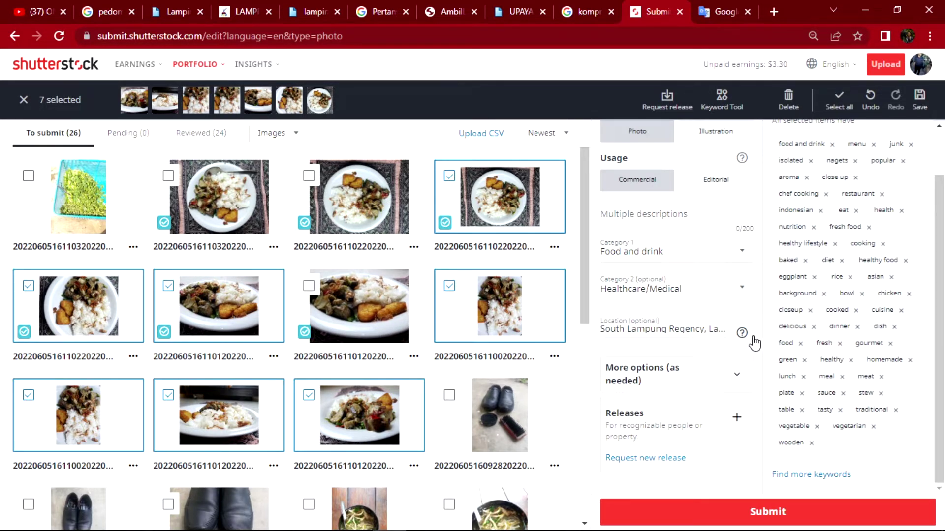
Step: Clear the multiple selection and copy the full description of the already completed rice plate photo
{"action": "scroll", "coordinate": [716, 329], "scroll_direction": "up", "scroll_amount": 1}
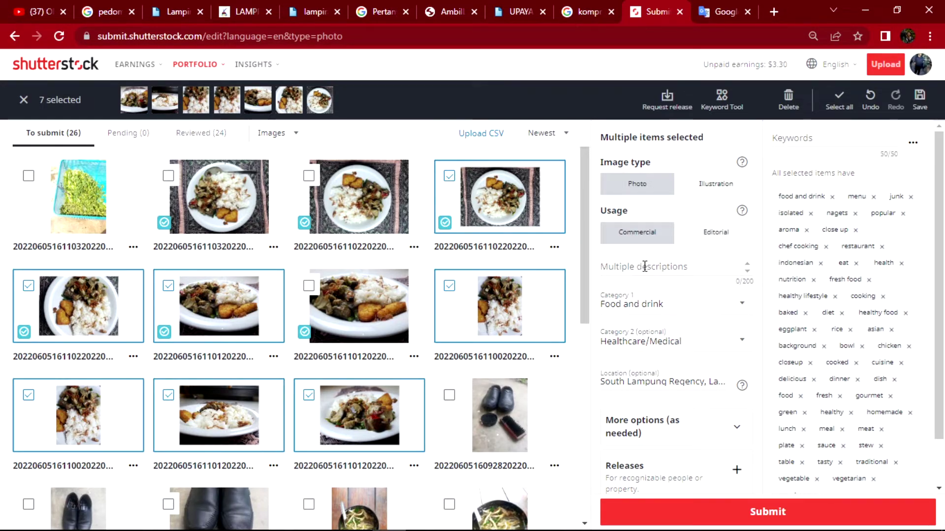
{"action": "scroll", "coordinate": [645, 265], "scroll_direction": "down", "scroll_amount": 1}
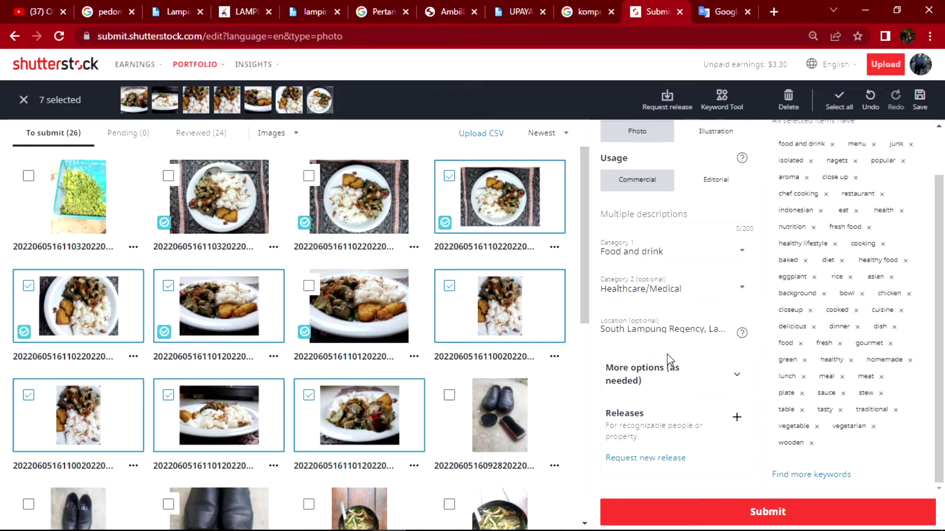
{"action": "scroll", "coordinate": [689, 379], "scroll_direction": "up", "scroll_amount": 1}
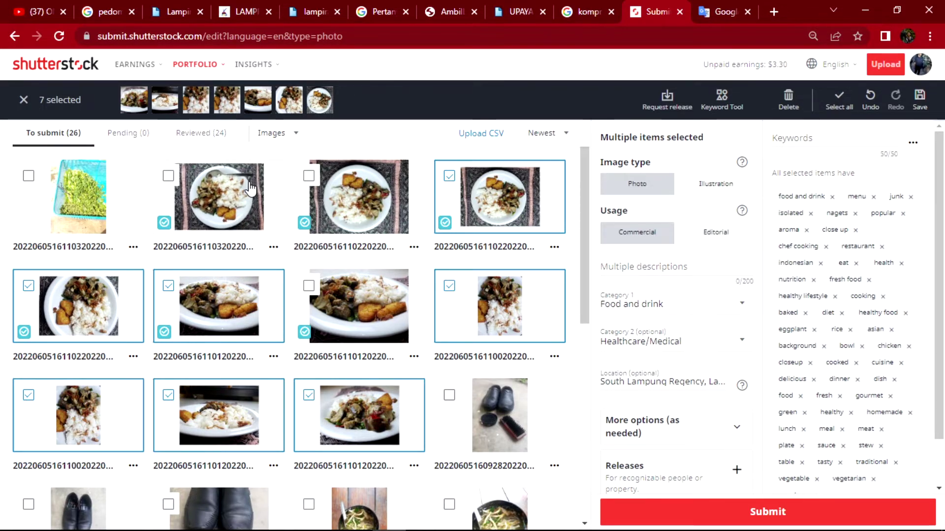
{"action": "left_click", "coordinate": [201, 209]}
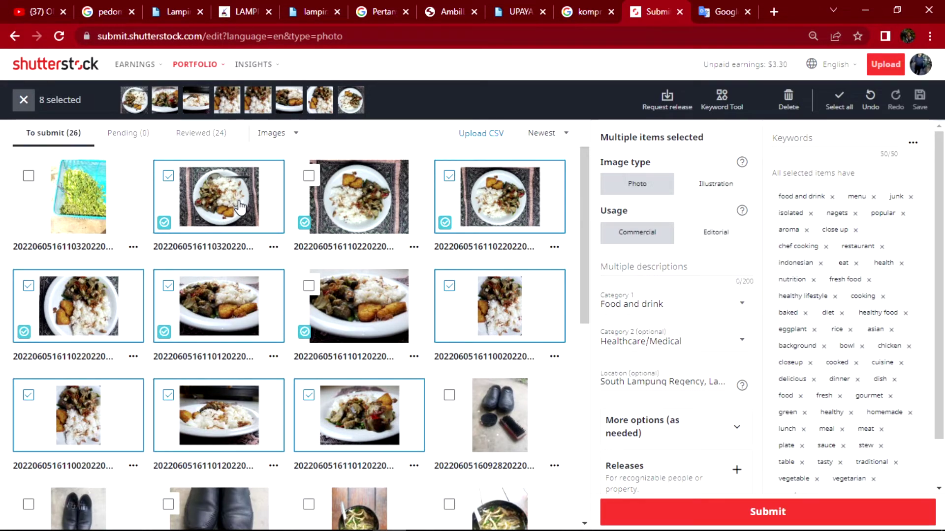
{"action": "key", "text": "Escape"}
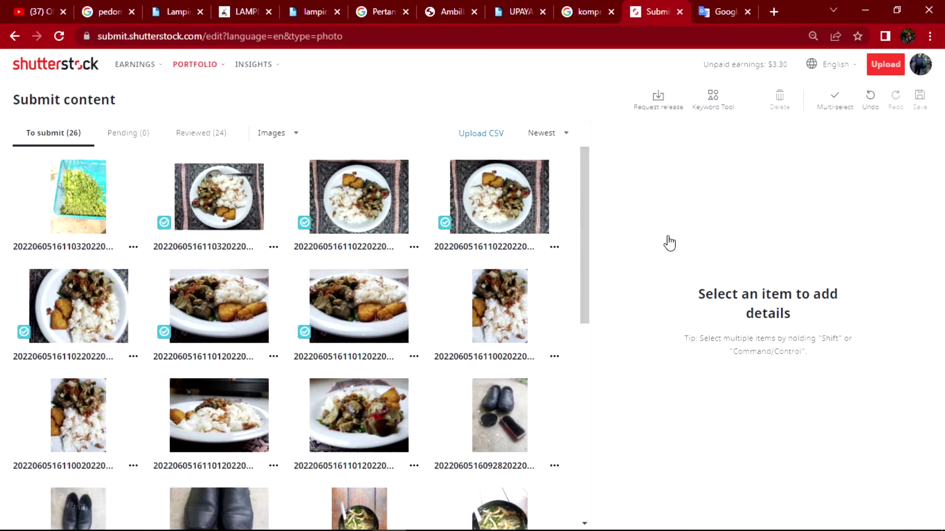
{"action": "left_click", "coordinate": [213, 192]}
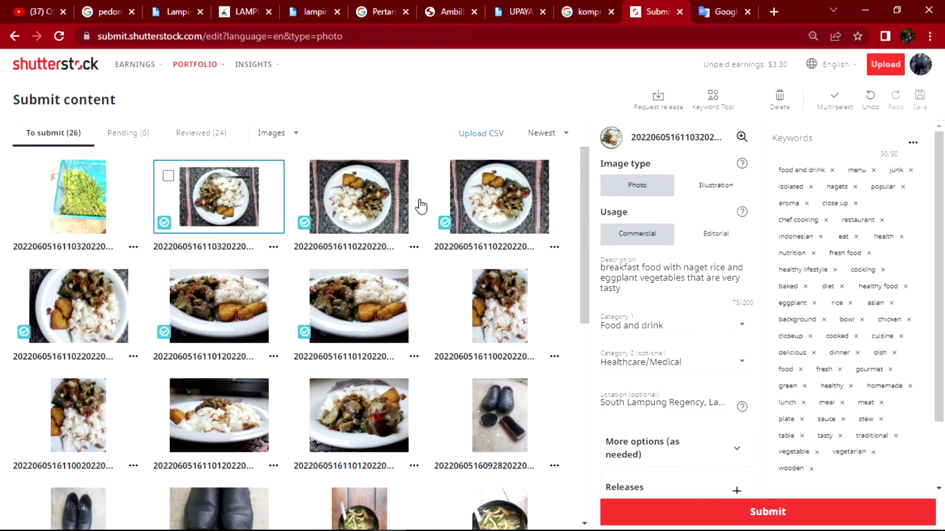
{"action": "left_click", "coordinate": [703, 286]}
{"action": "left_click", "coordinate": [701, 287]}
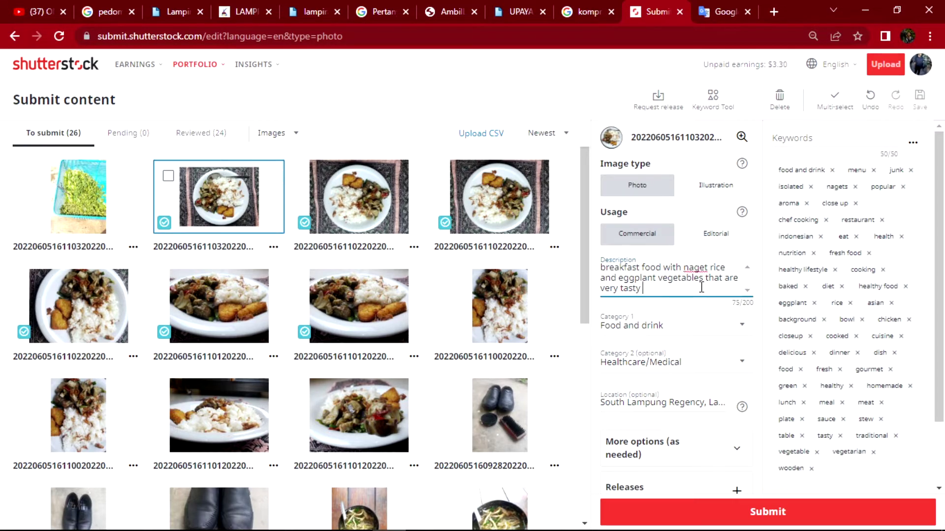
{"action": "key", "text": "ctrl+a"}
{"action": "key", "text": "ctrl+c"}
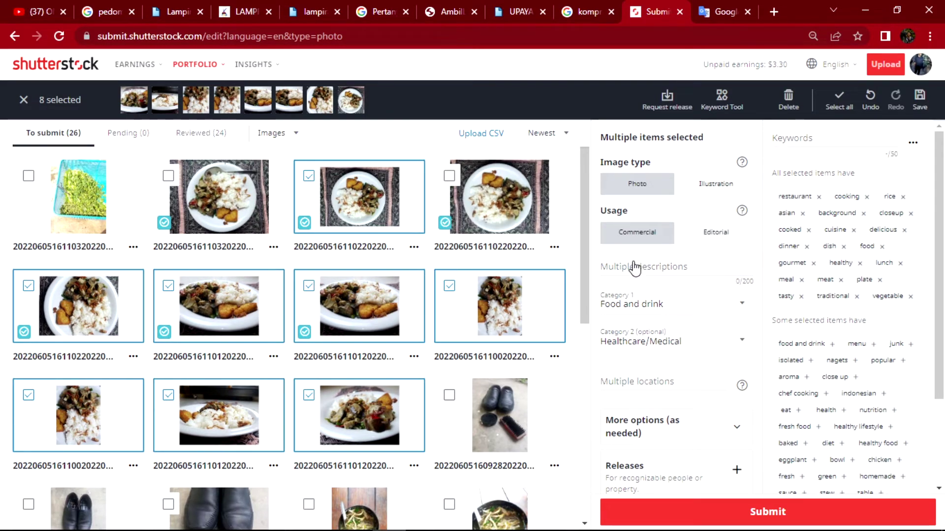
Step: Select eight photos of the dish and paste the description "breakfast food with naget rice and eggplant vegetables that are very tasty"
{"action": "left_click", "coordinate": [636, 268]}
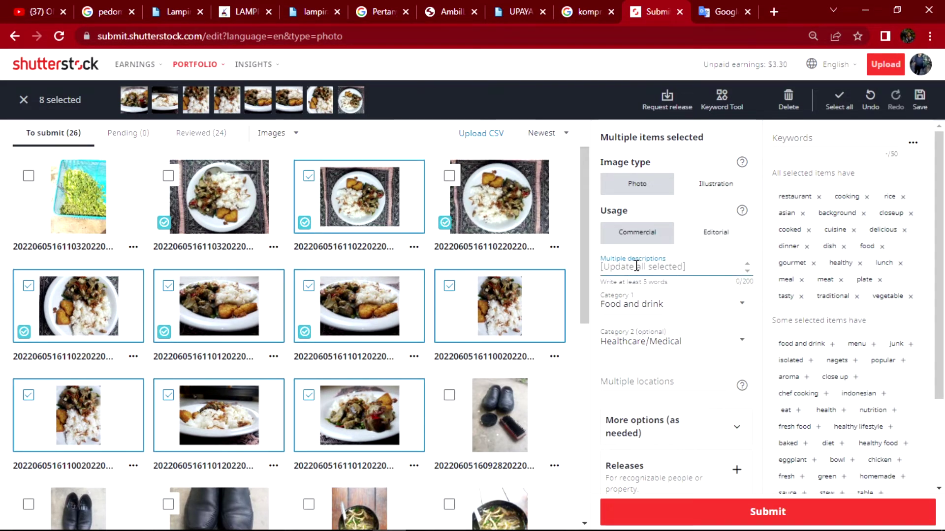
{"action": "key", "text": "ctrl+v"}
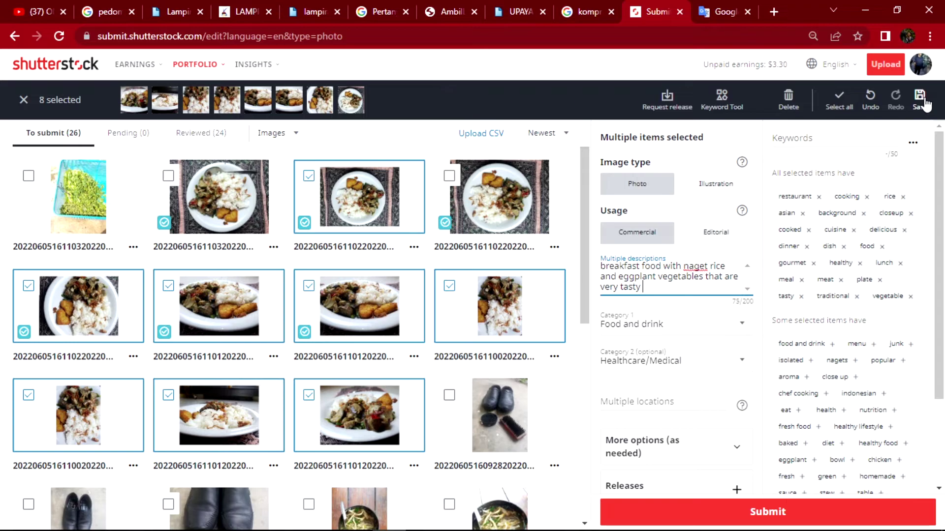
{"action": "left_click", "coordinate": [882, 140]}
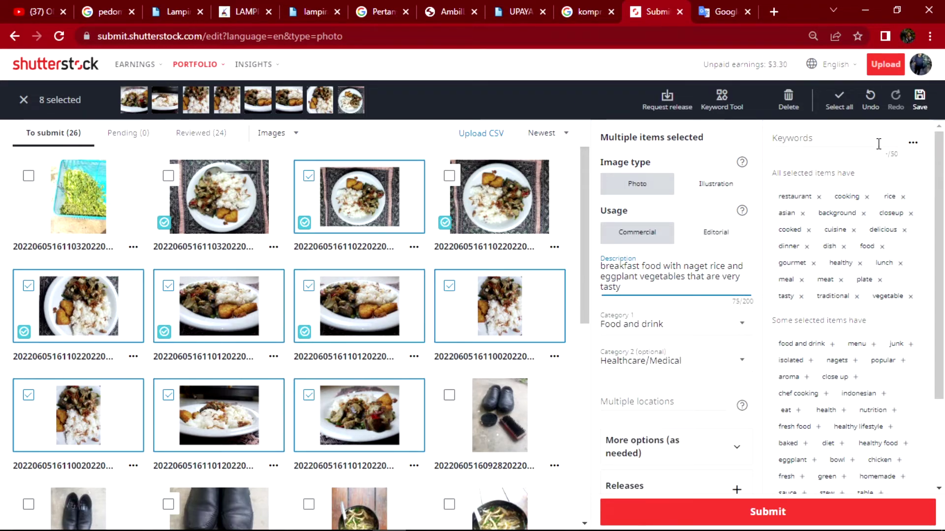
Step: Submit only two of the completed close-up food photos and open the list of pending submissions
{"action": "left_click", "coordinate": [429, 349]}
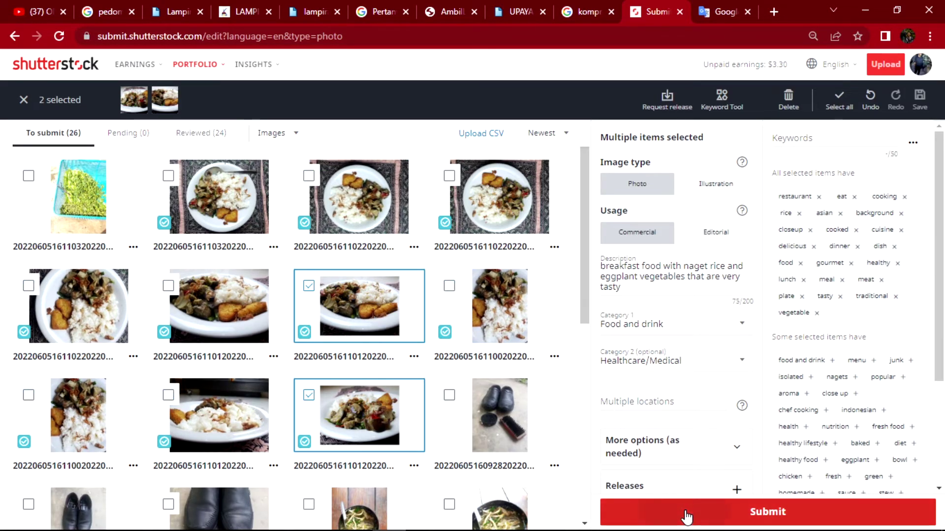
{"action": "left_click", "coordinate": [687, 515]}
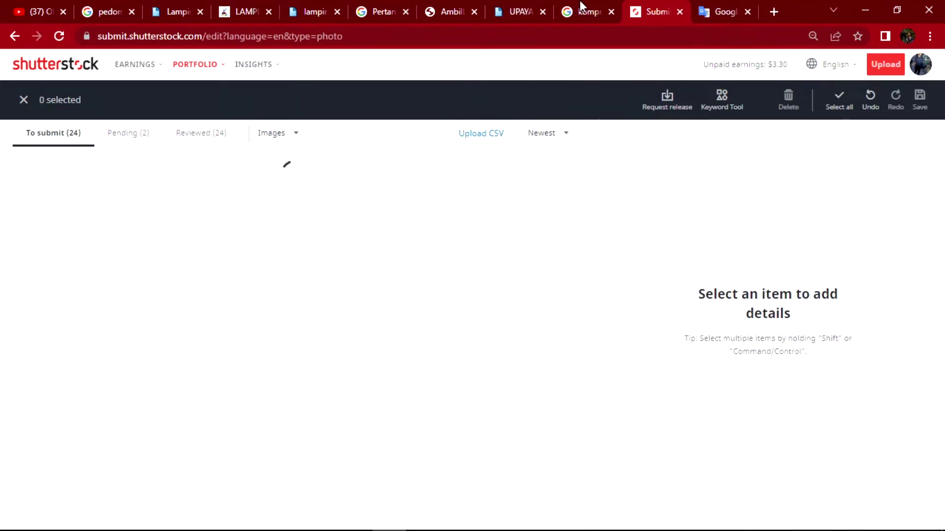
{"action": "left_click", "coordinate": [722, 10]}
{"action": "left_click", "coordinate": [660, 7]}
{"action": "left_click", "coordinate": [140, 146]}
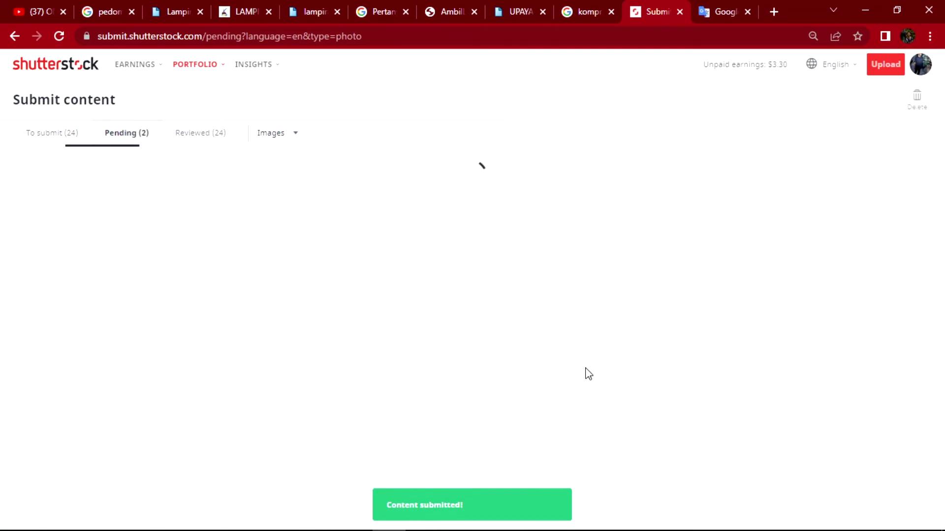